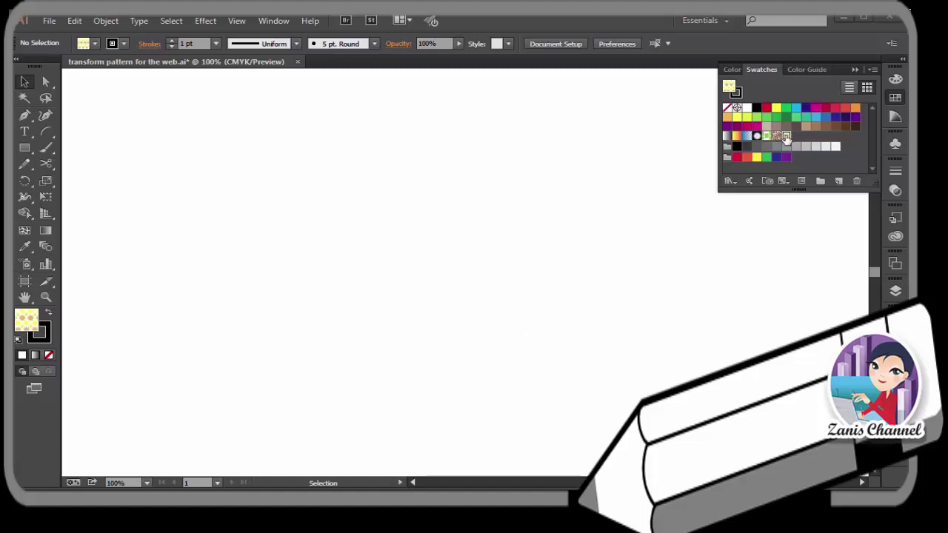
Place the flower power swatch tile on the canvas, then Alt-drag a test copy and delete it
drag(778, 139, 462, 269)
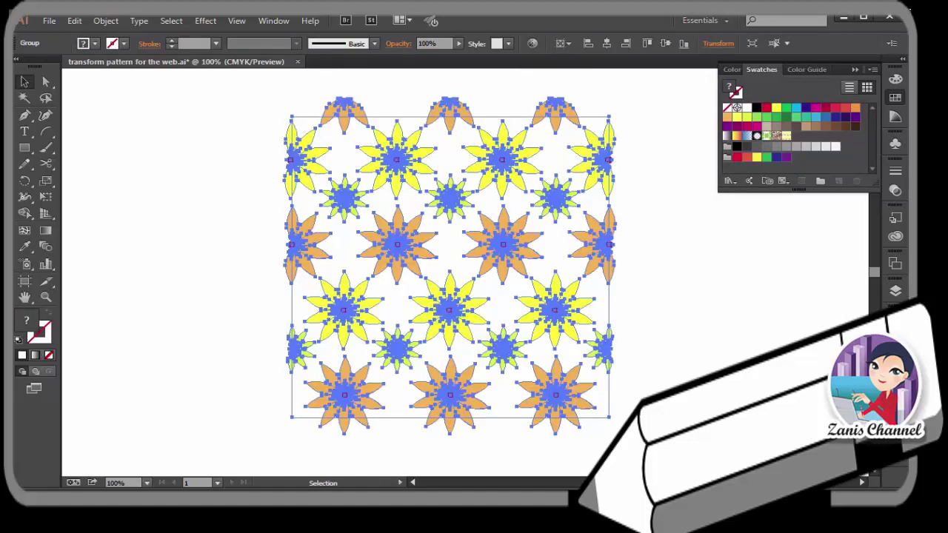
click(666, 317)
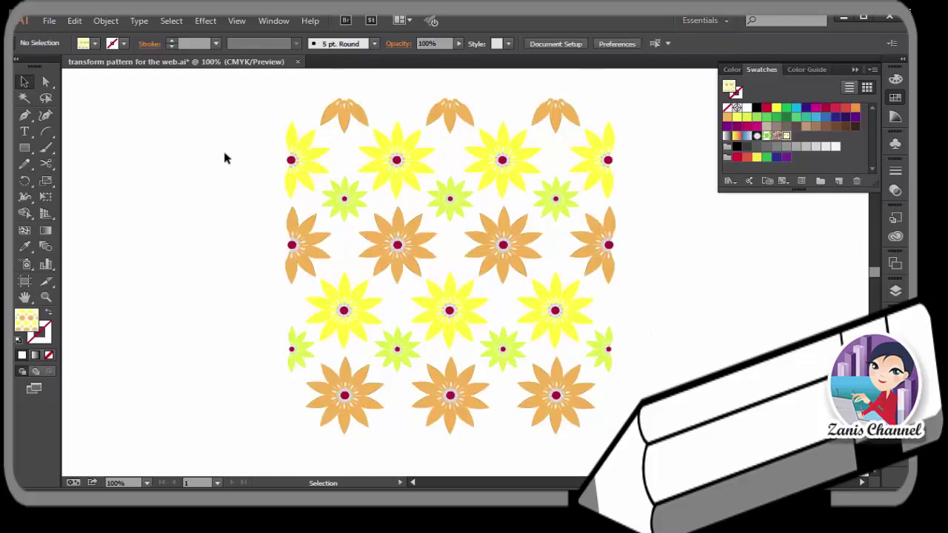
click(606, 148)
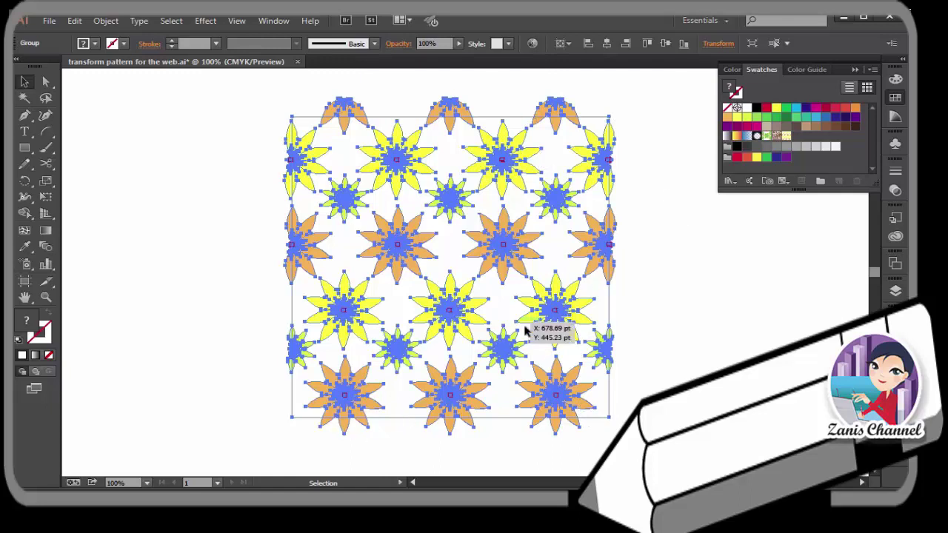
drag(346, 410, 647, 383)
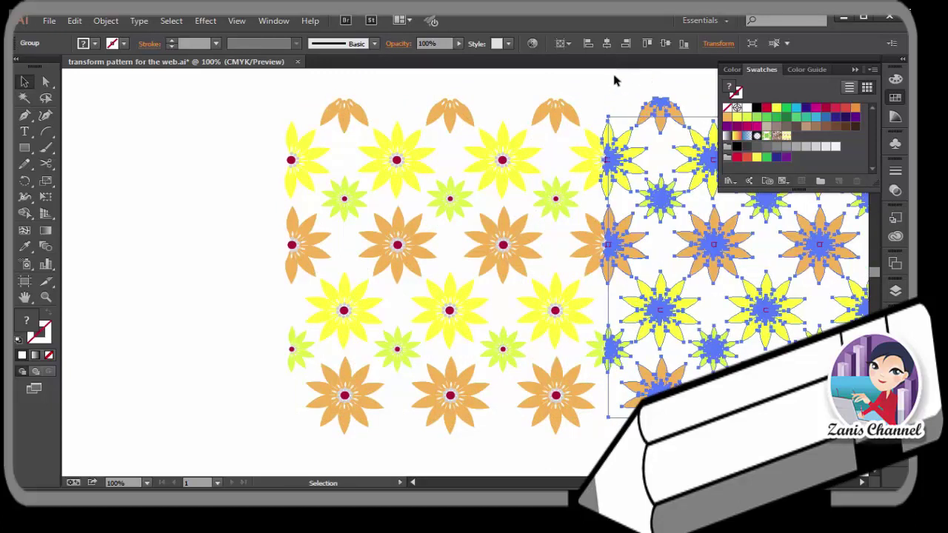
click(617, 93)
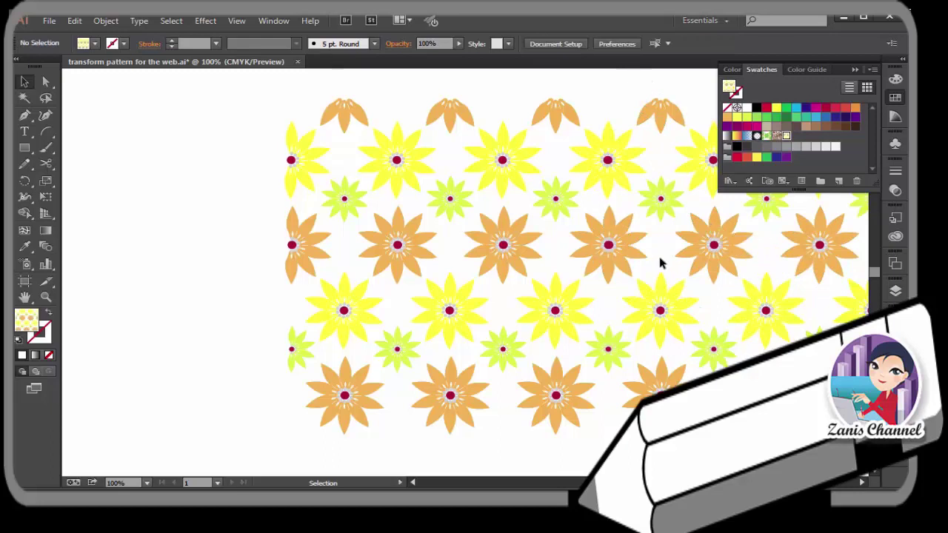
click(712, 245)
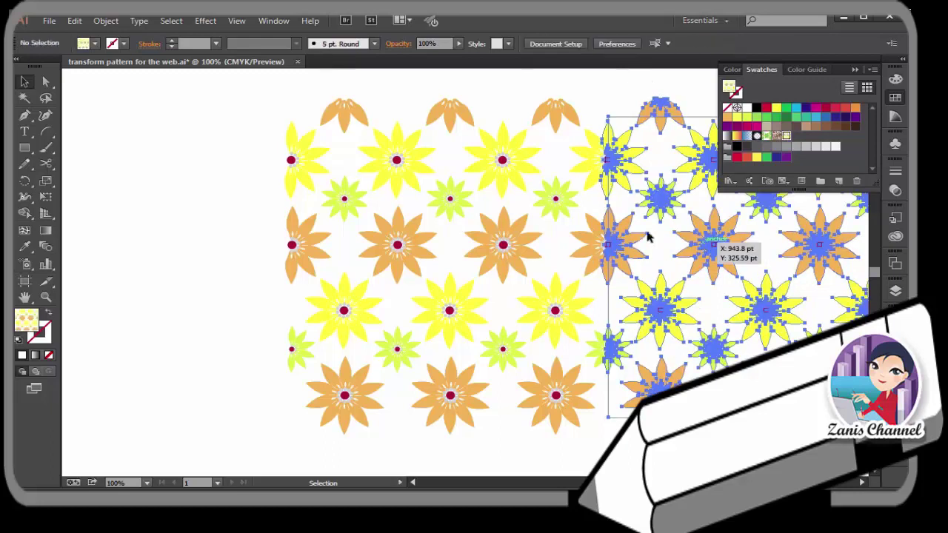
key(Delete)
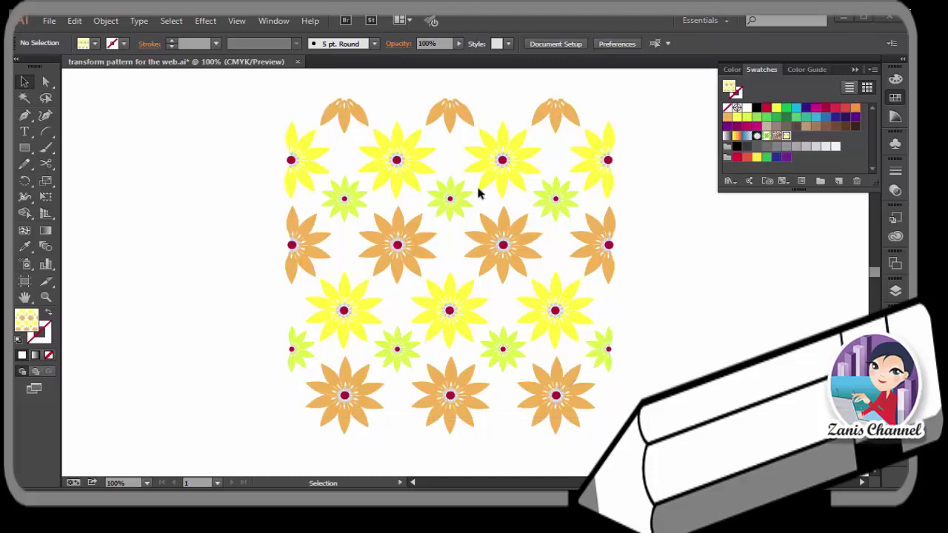
Switch the artwork to Outline view with Ctrl+Y
click(307, 146)
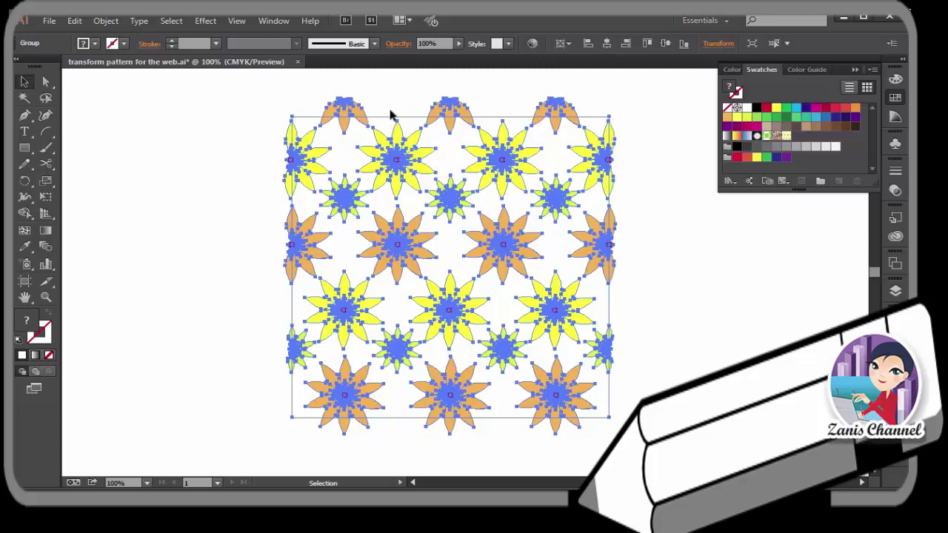
key(a)
click(621, 92)
key(v)
key(ctrl+y)
Select the tile's corner anchor and read 450 × 450 pt in the Transform panel
key(a)
click(603, 118)
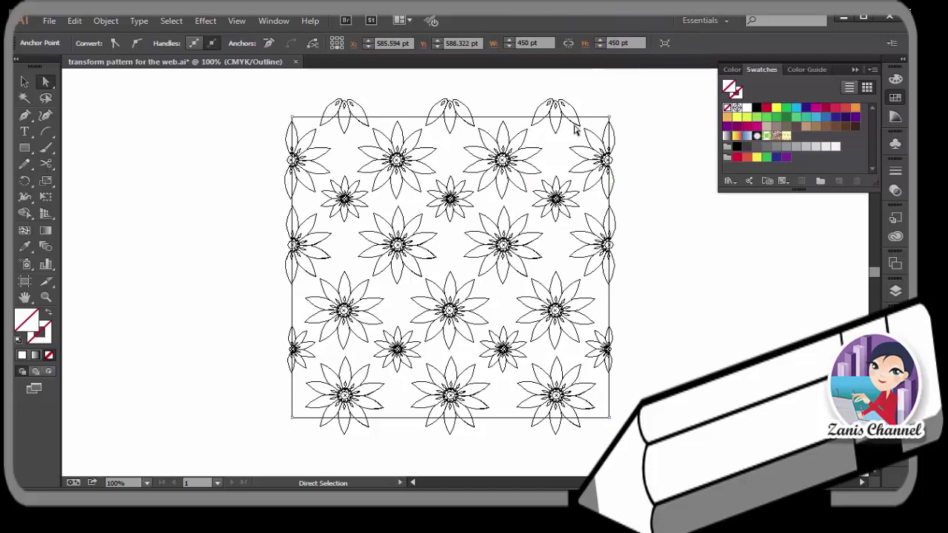
key(shift+F8)
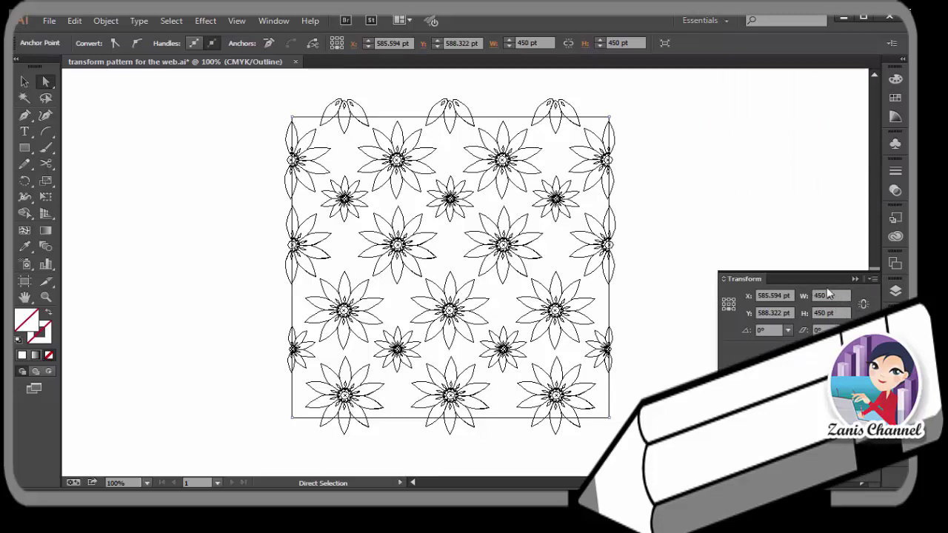
Return the artwork to full-colour Preview with the Selection tool active
click(585, 168)
click(236, 21)
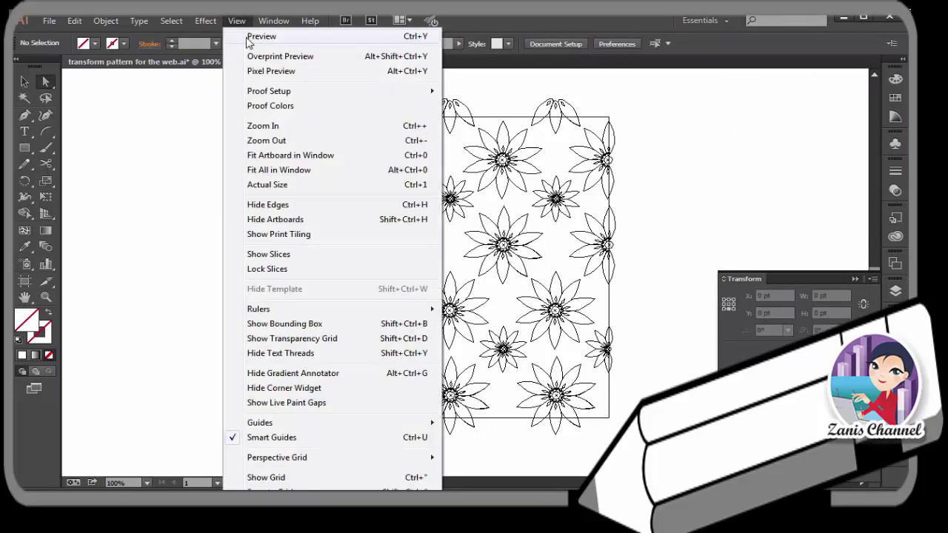
click(252, 37)
key(v)
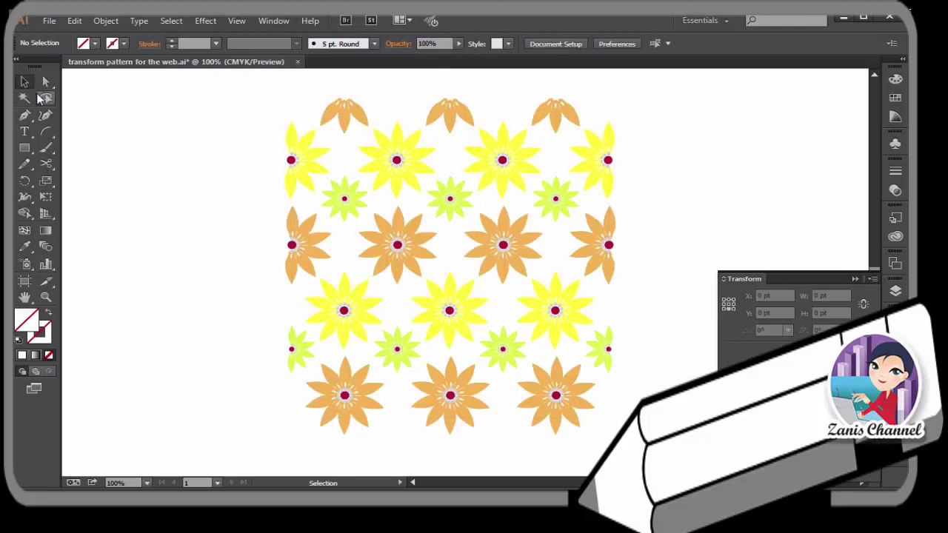
click(397, 161)
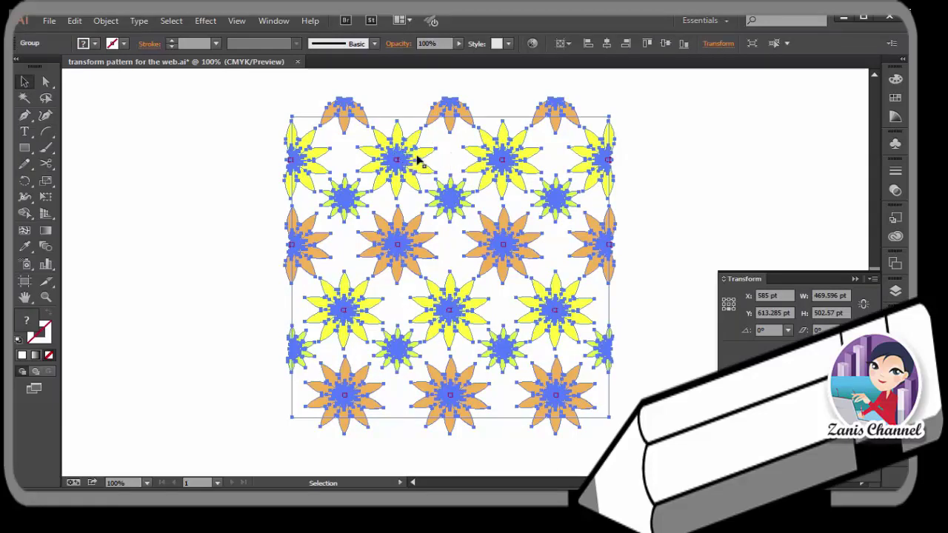
double_click(393, 154)
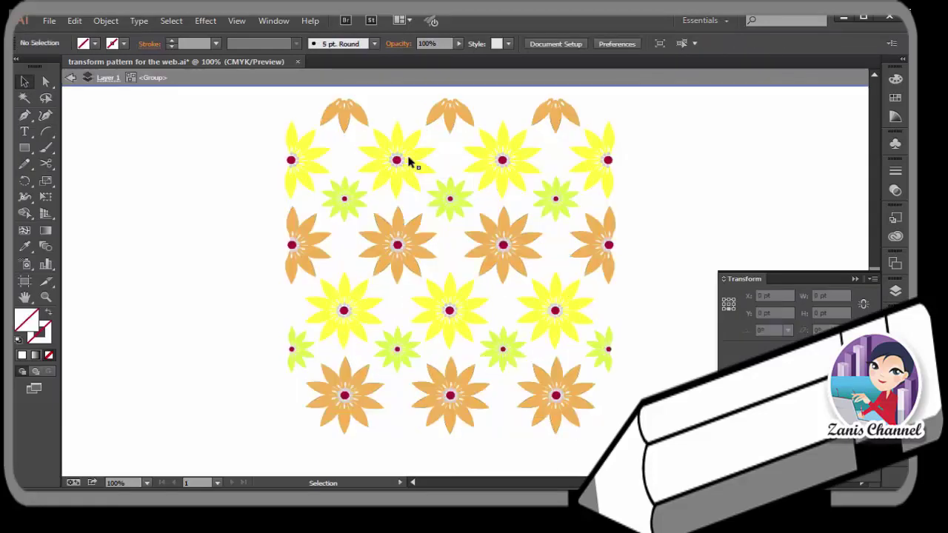
click(307, 116)
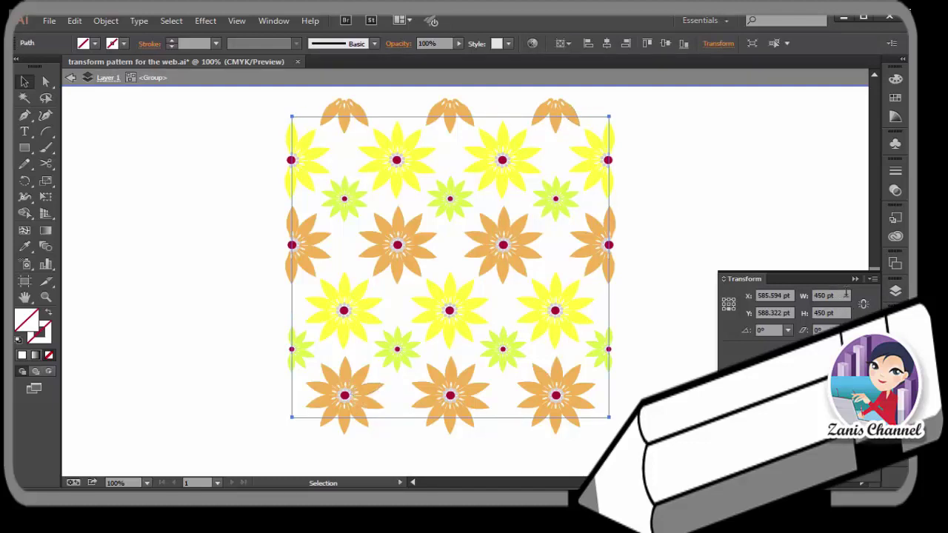
double_click(73, 100)
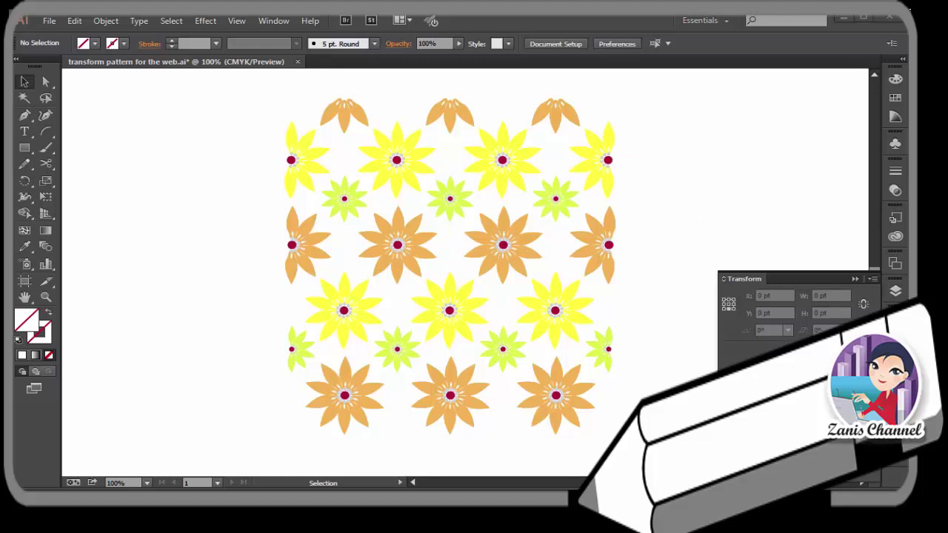
key(ctrl+minus)
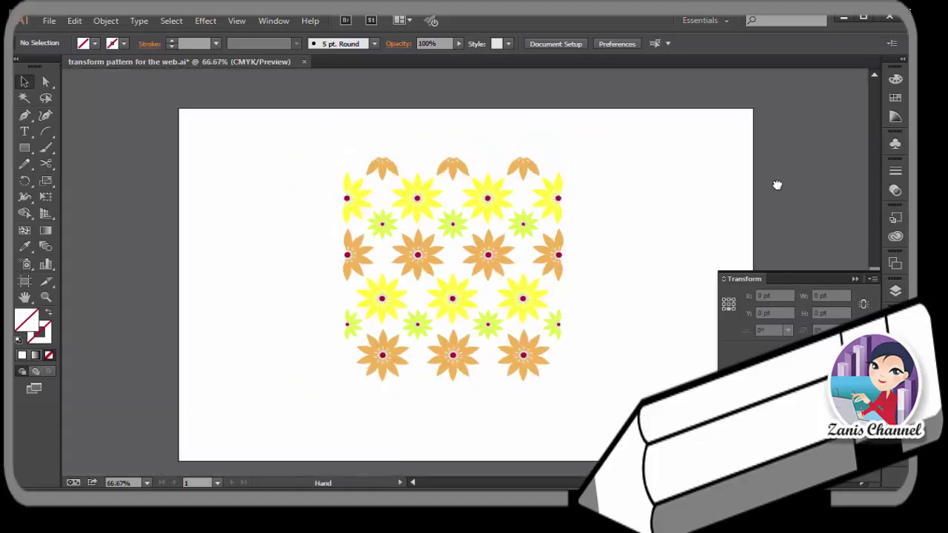
Pan the view and draw a new artboard to the right of the flower tile
drag(777, 186, 576, 172)
drag(547, 174, 551, 170)
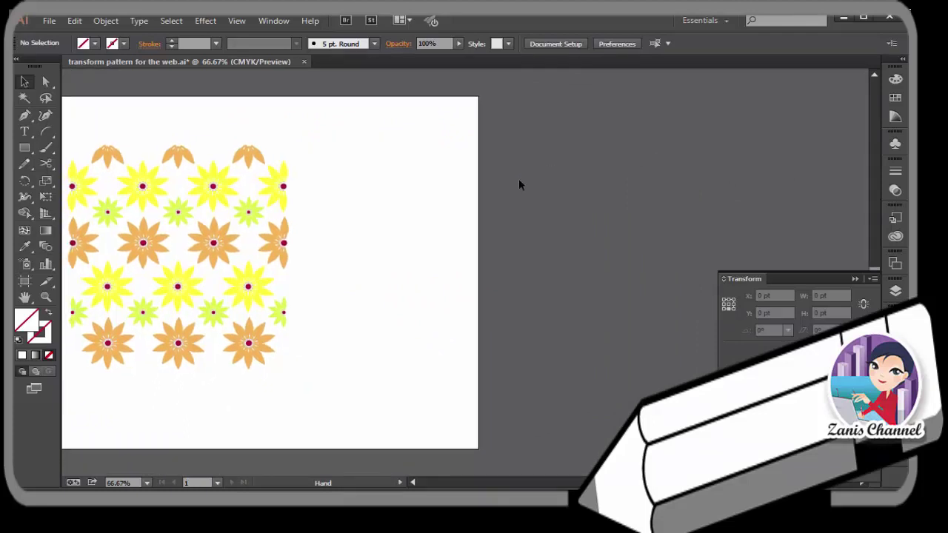
click(25, 286)
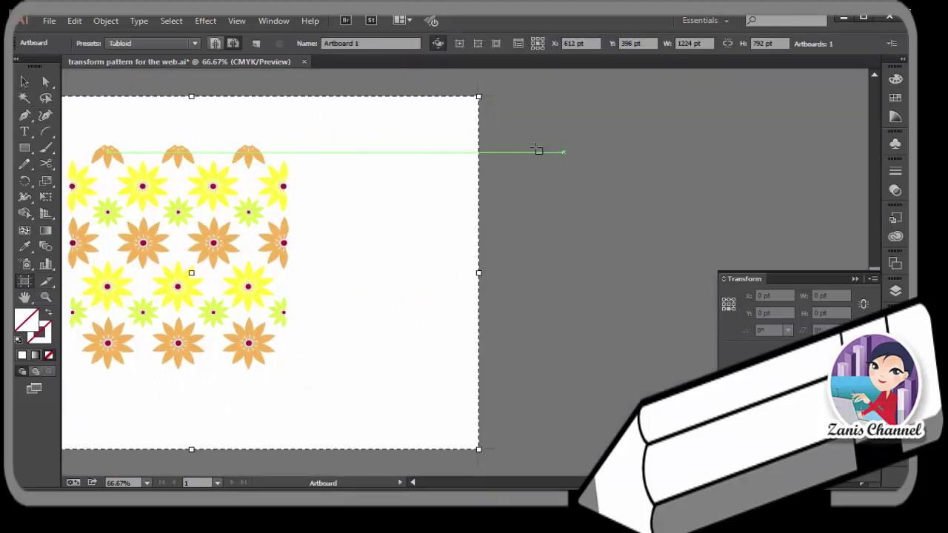
mouse_move(528, 131)
mouse_down()
mouse_move(585, 197)
mouse_move(696, 286)
mouse_up()
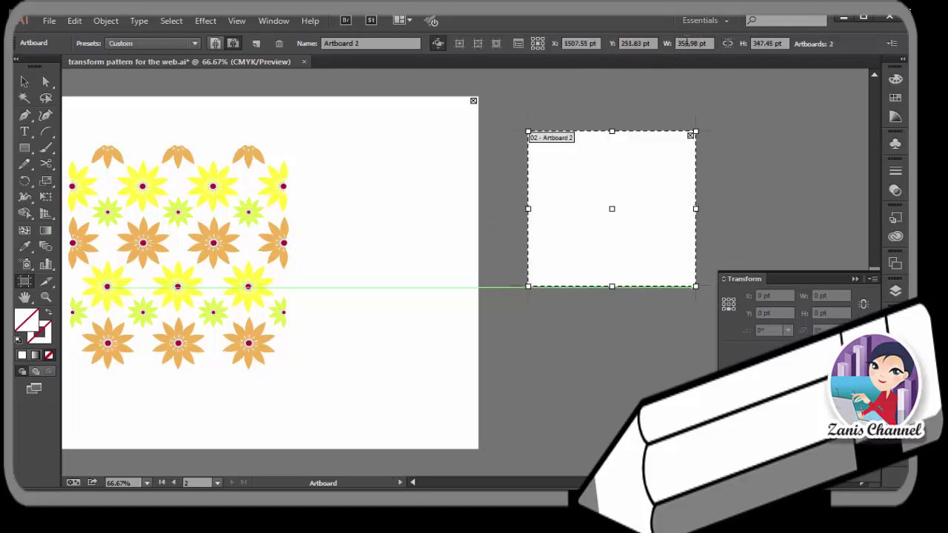
Set Artboard 2's width and height to 450 pt
double_click(691, 43)
text(4pt)
key(Tab)
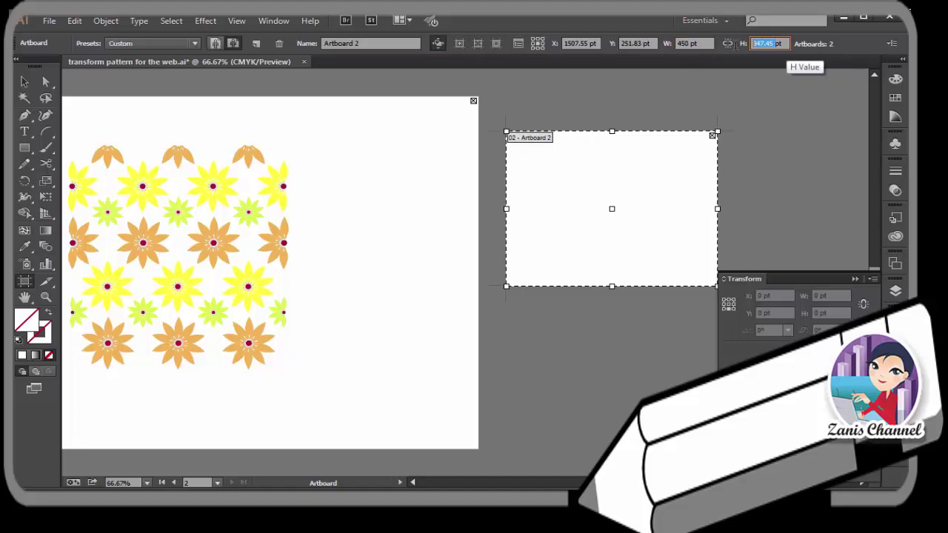
text(450pt)
key(Return)
key(v)
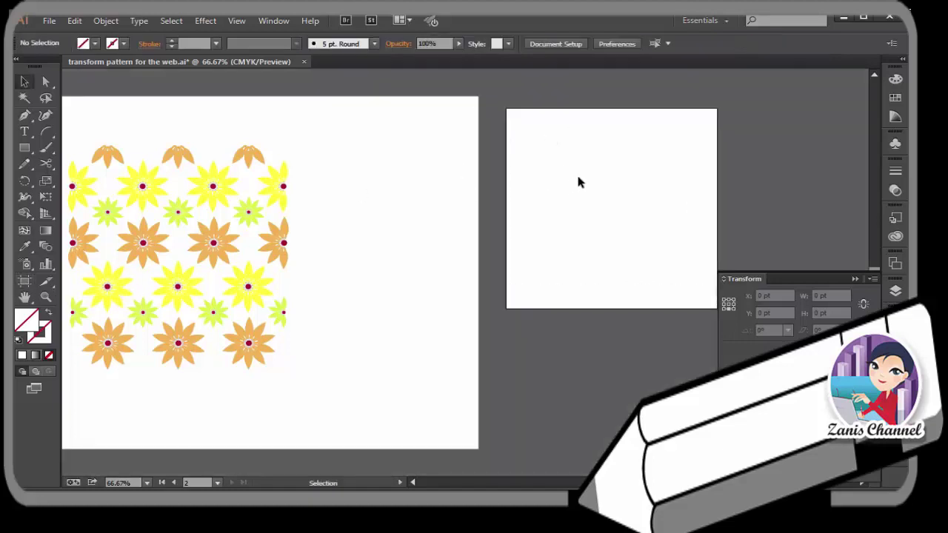
click(24, 282)
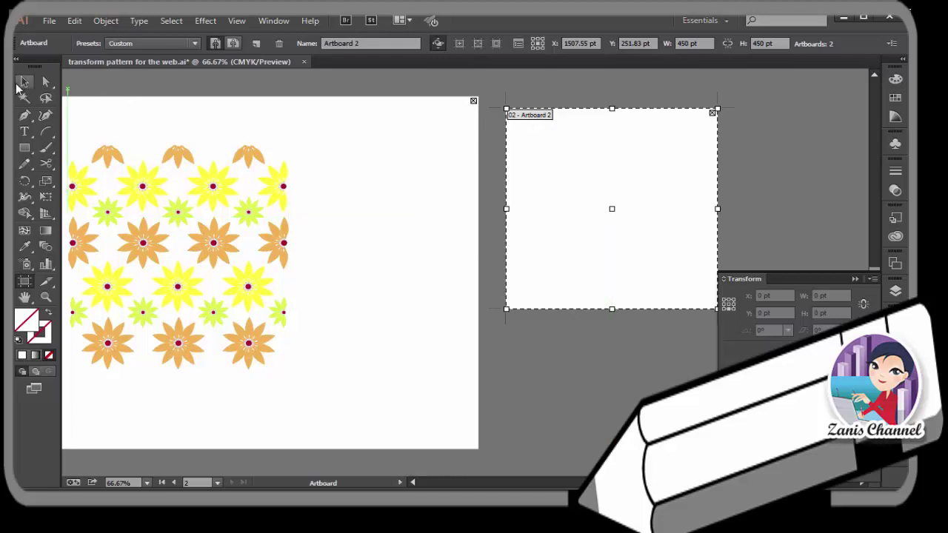
click(24, 83)
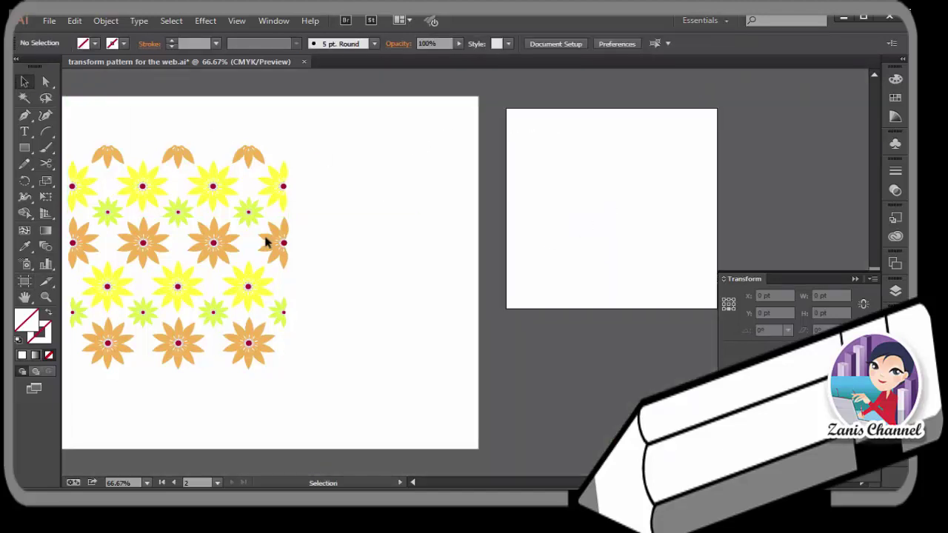
Create a 450 × 450 pt rectangle and move it onto Artboard 2
click(25, 149)
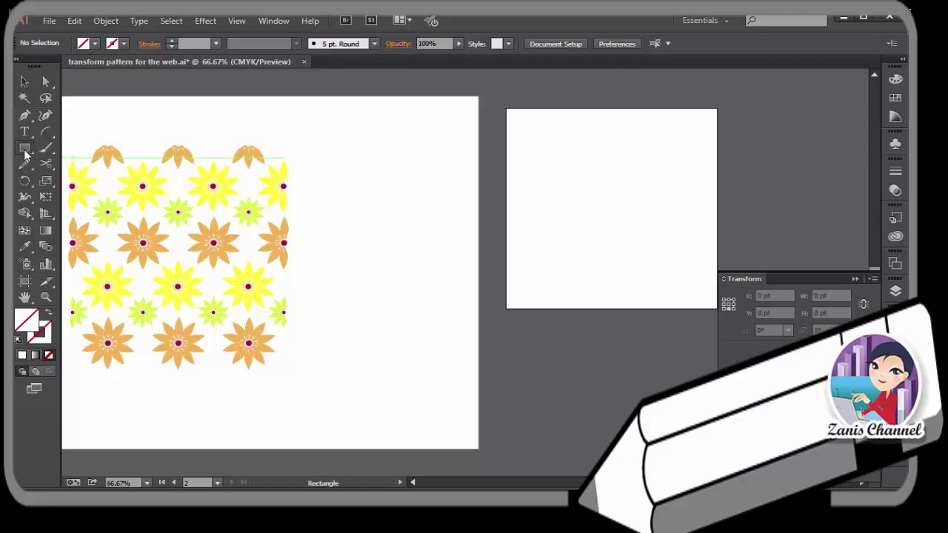
click(549, 172)
text(450)
key(Tab)
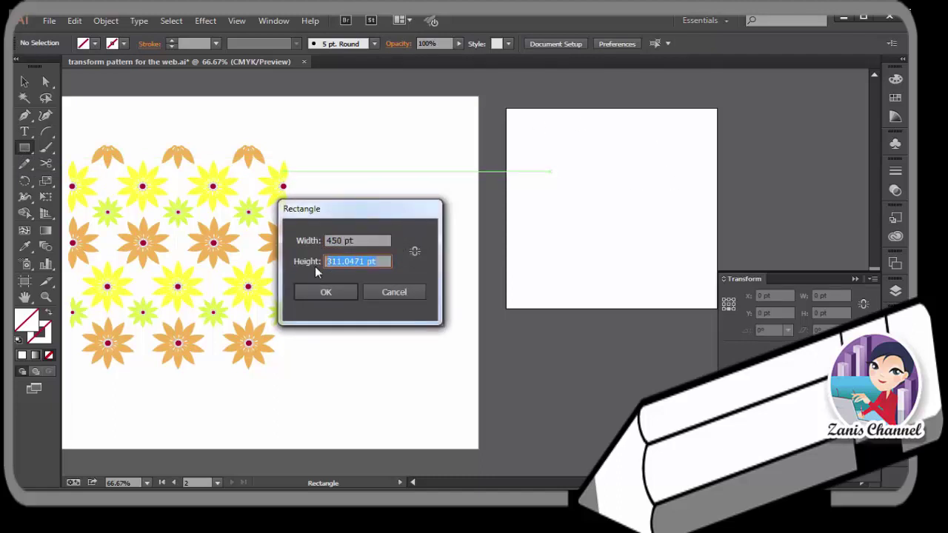
text(0)
click(326, 292)
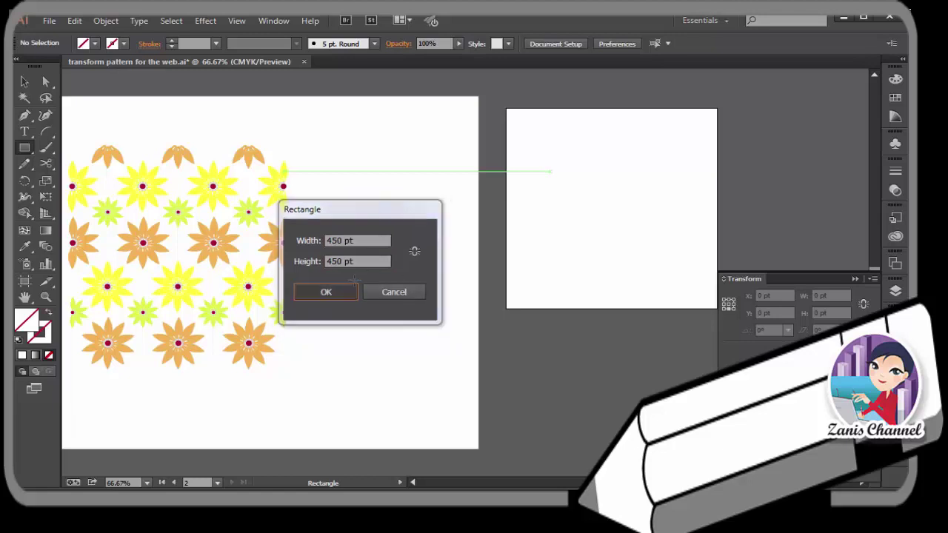
key(v)
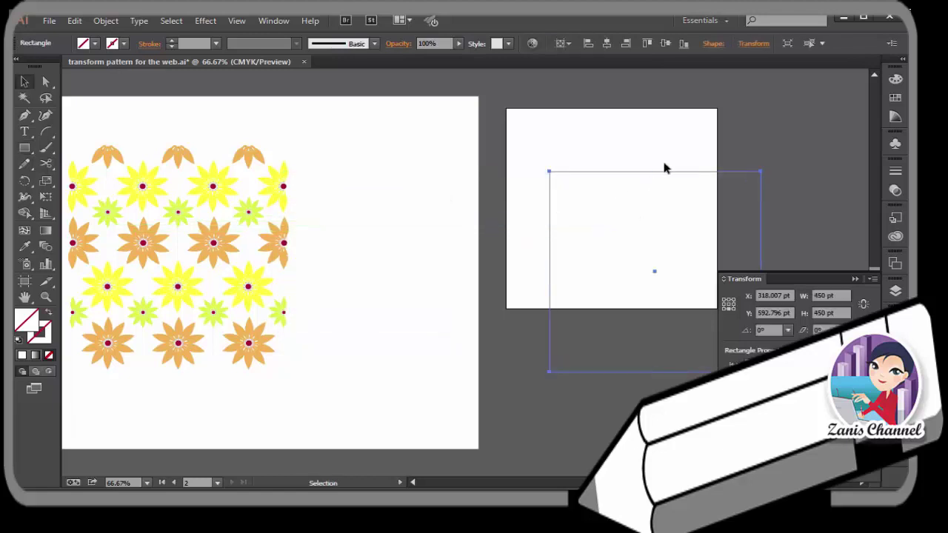
drag(641, 168, 598, 112)
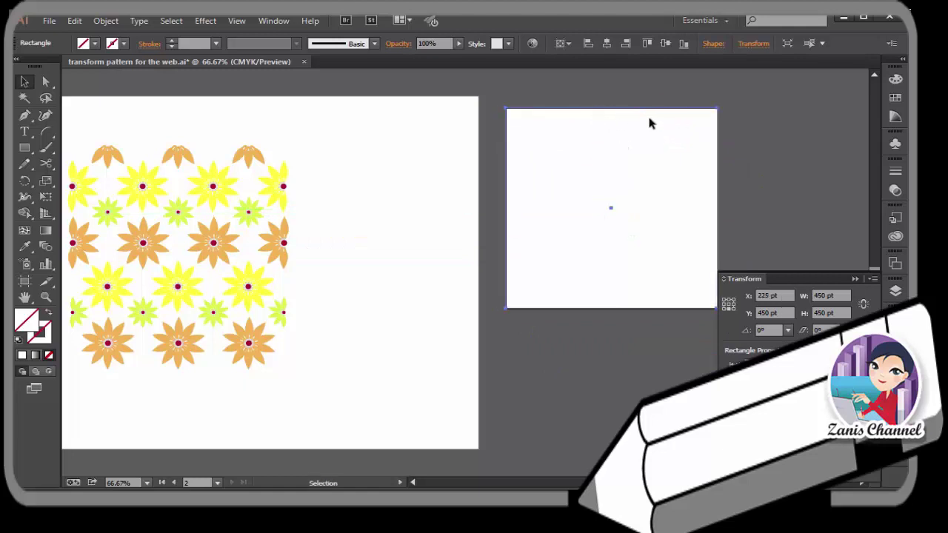
Keep alignment relative to the artboard and fill the rectangle with the flower power pattern swatch
click(571, 43)
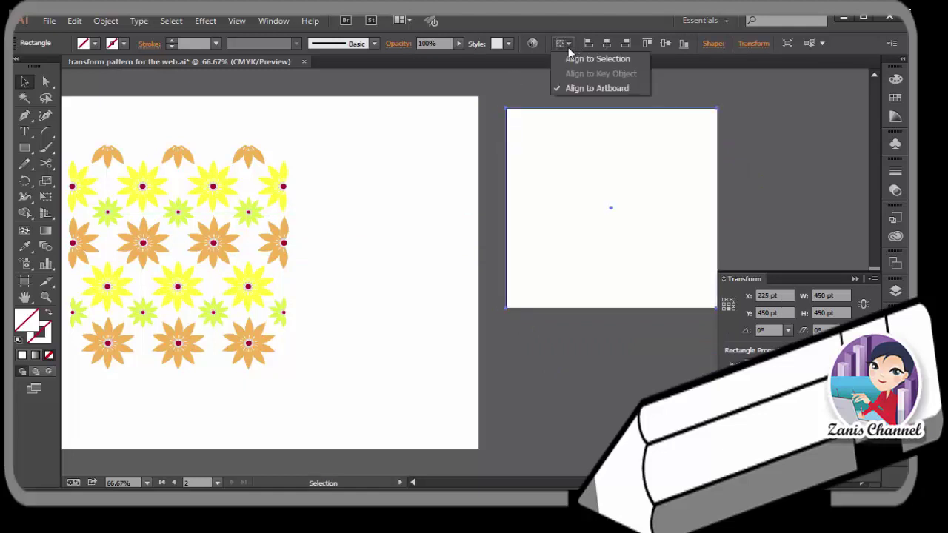
click(627, 89)
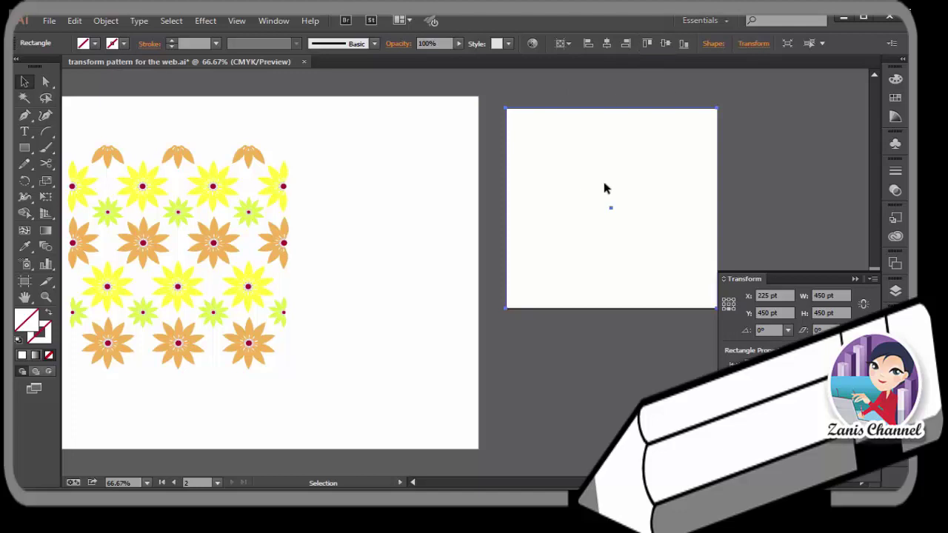
click(896, 98)
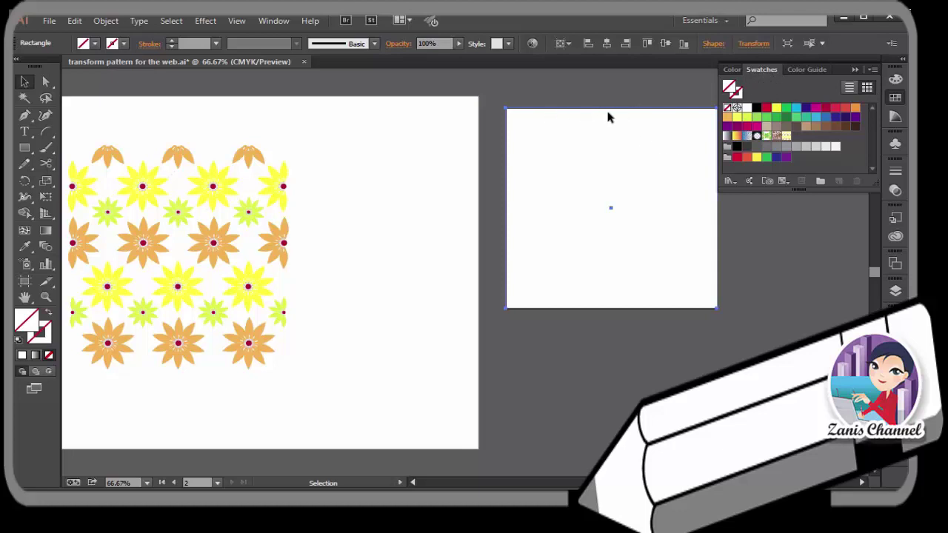
click(788, 139)
click(498, 100)
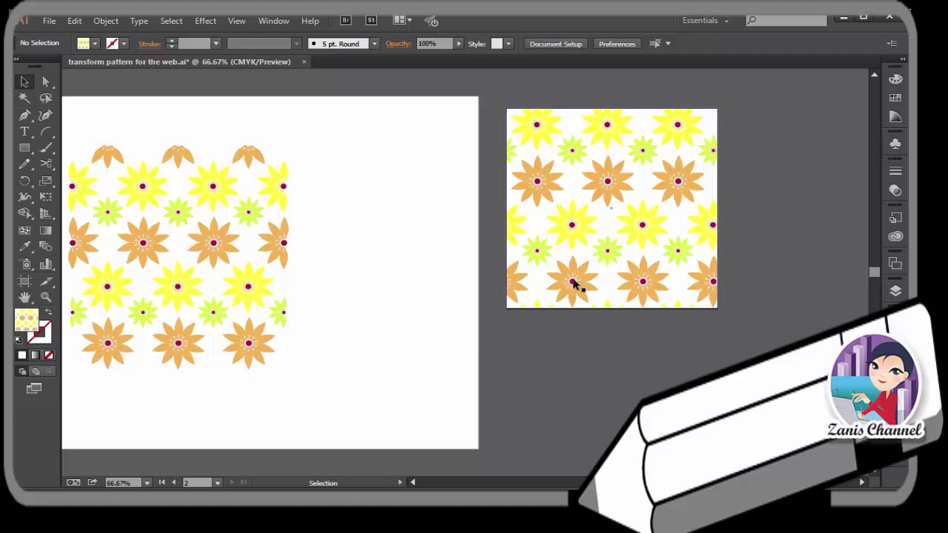
Drag a test copy of the patterned tile to the right, then undo it
drag(575, 284, 785, 278)
click(715, 354)
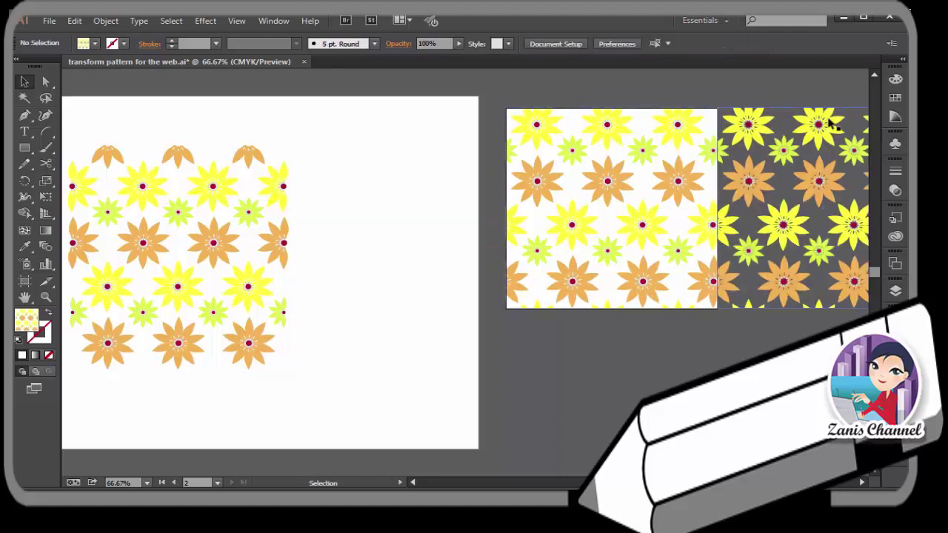
key(ctrl+z)
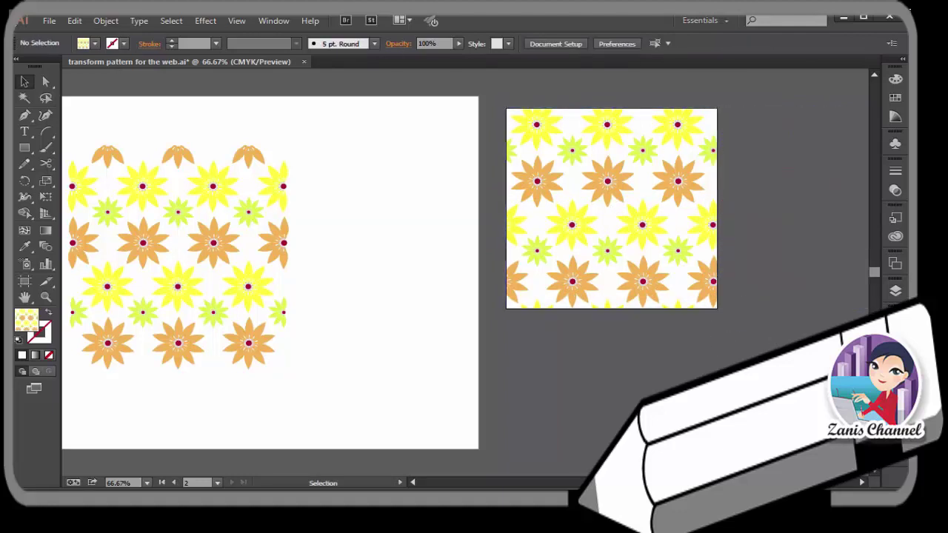
click(49, 20)
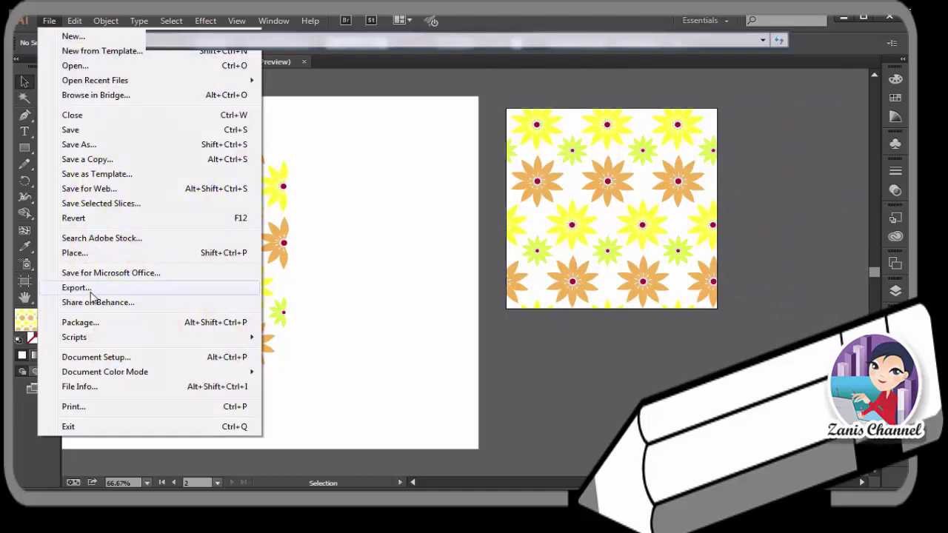
Export as JPEG using artboards, limited to range 2
click(88, 289)
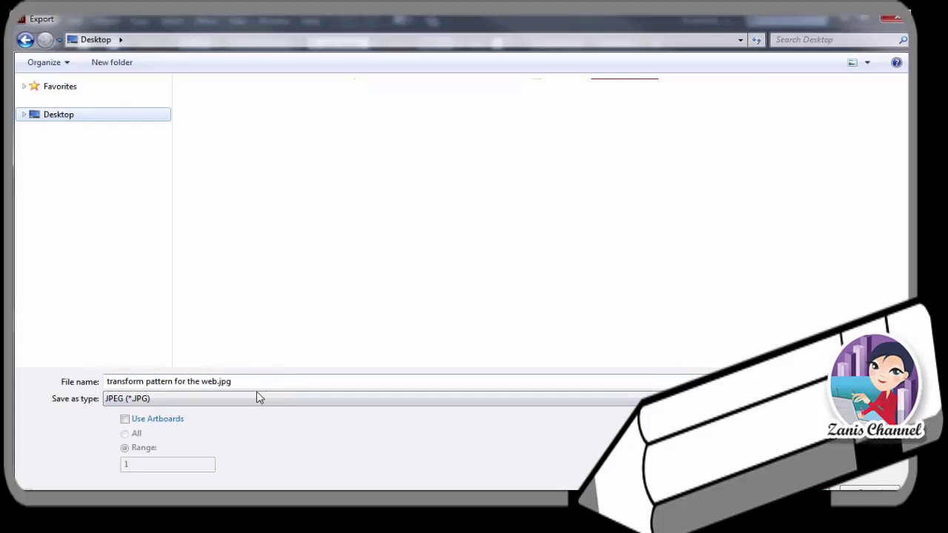
click(214, 399)
click(145, 475)
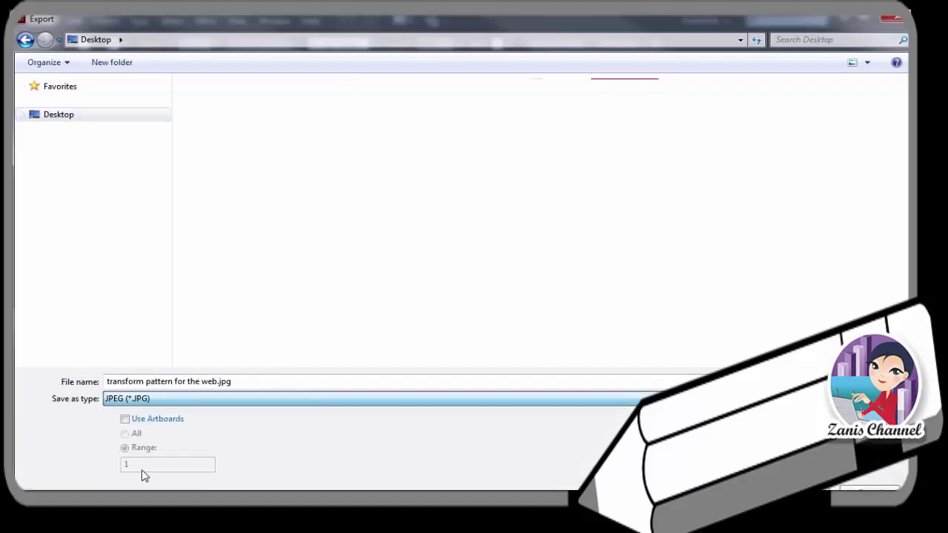
click(125, 420)
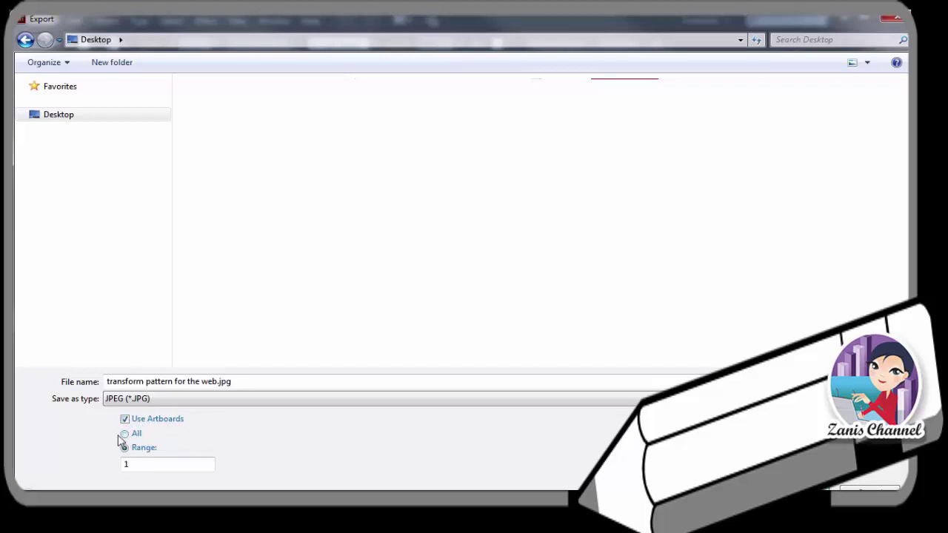
click(124, 435)
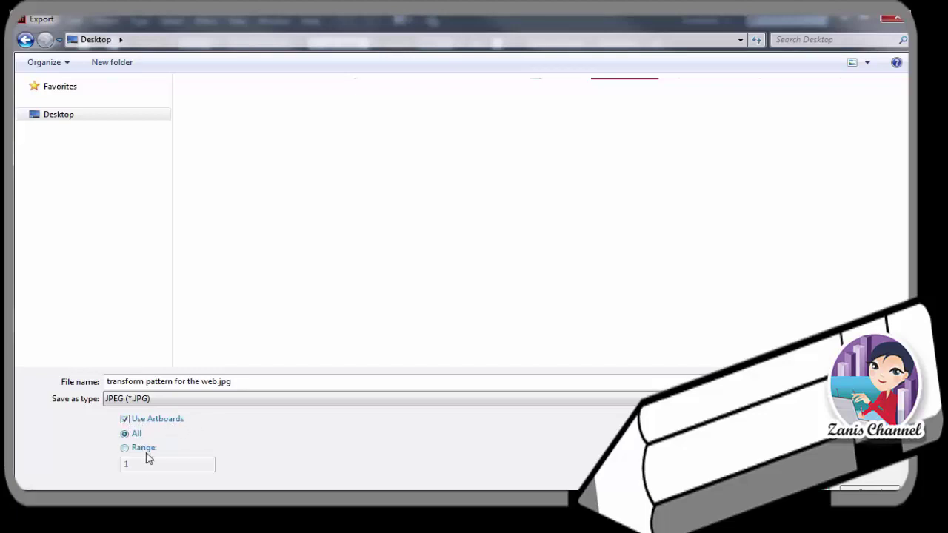
click(125, 449)
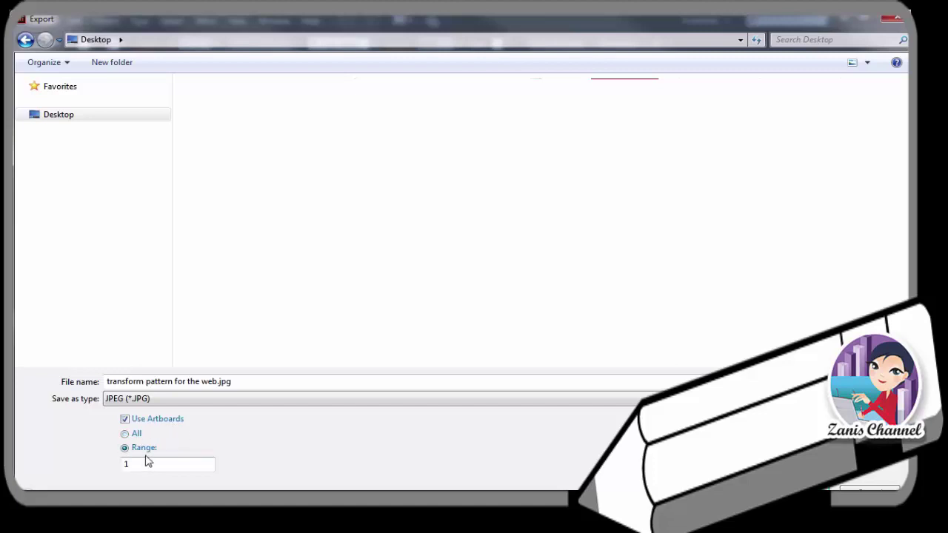
drag(154, 467, 123, 468)
text(2)
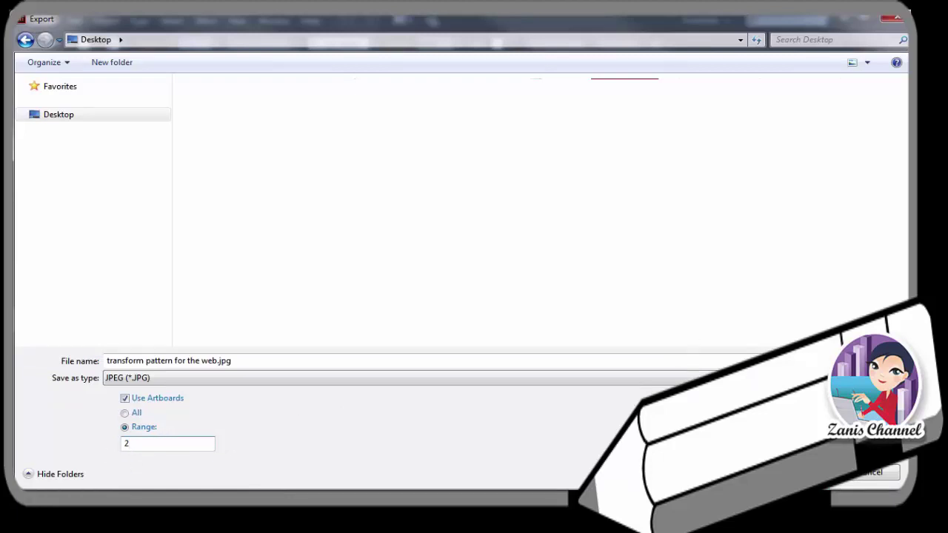
key(Return)
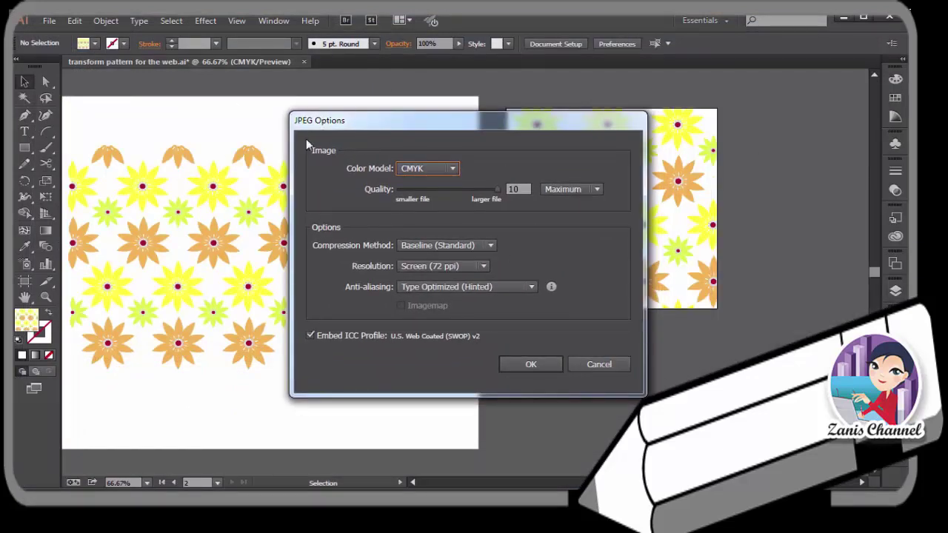
Set JPEG Options to RGB colour model at Screen (72 ppi) and export
click(449, 172)
click(422, 183)
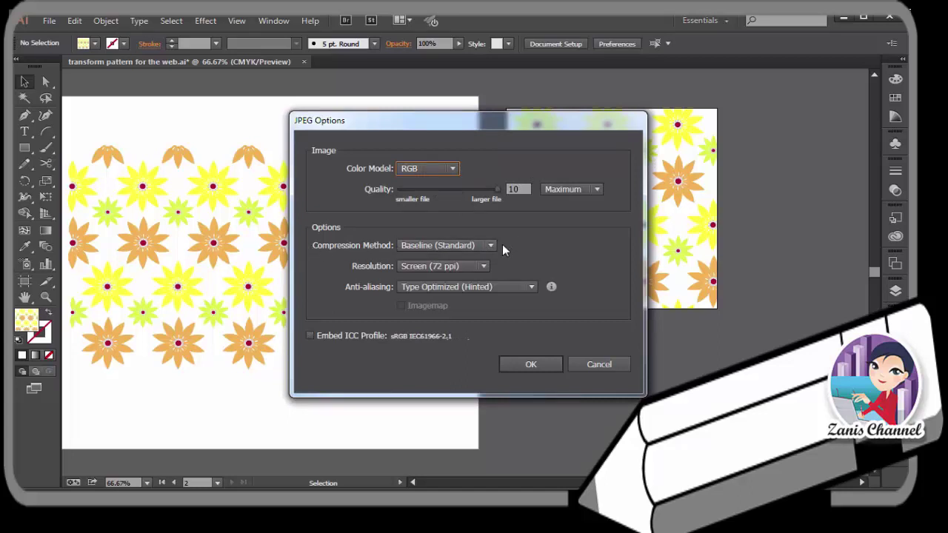
click(480, 266)
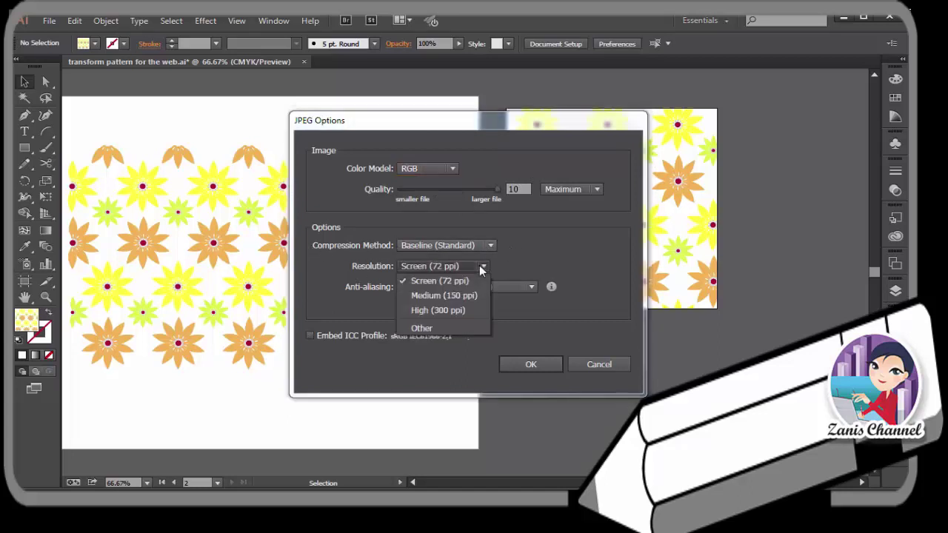
click(527, 264)
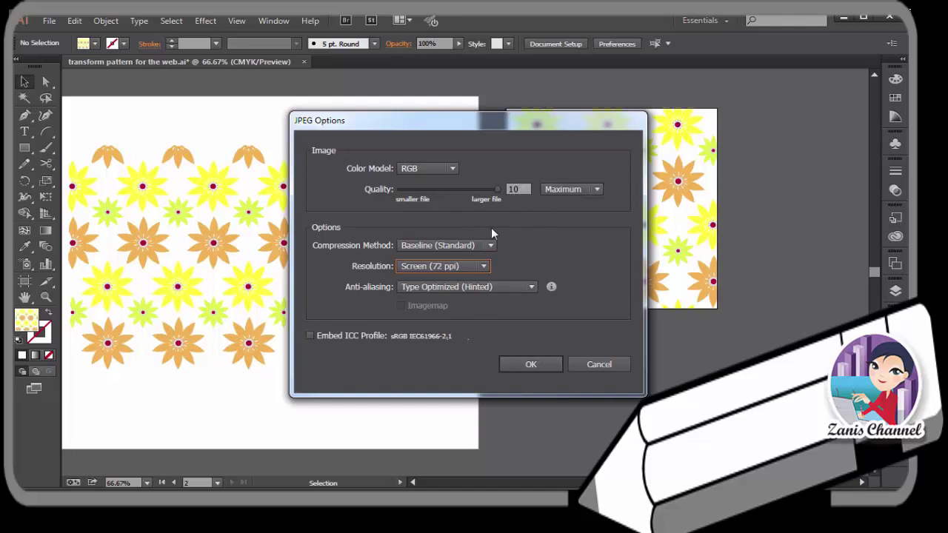
click(529, 365)
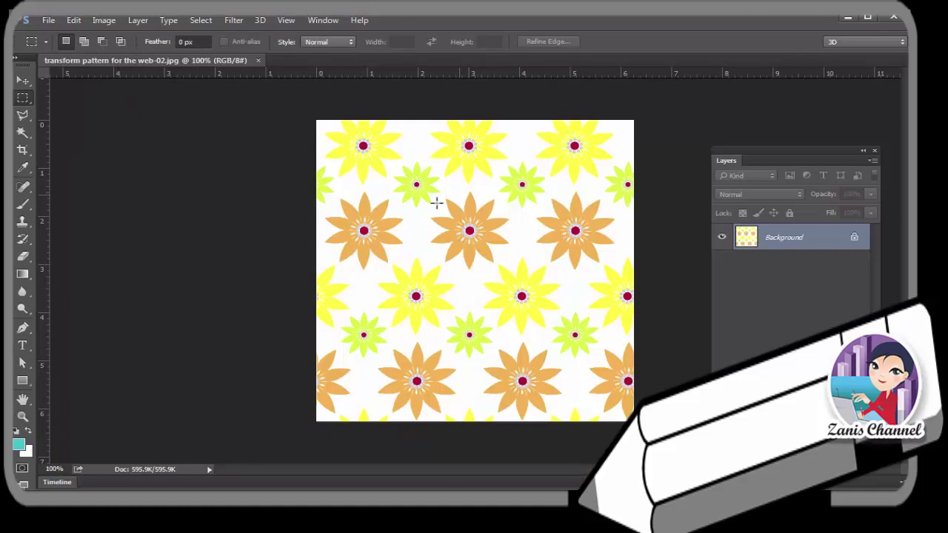
Create a new transparent 1200 × 600 pixel document, Untitled-1
click(48, 20)
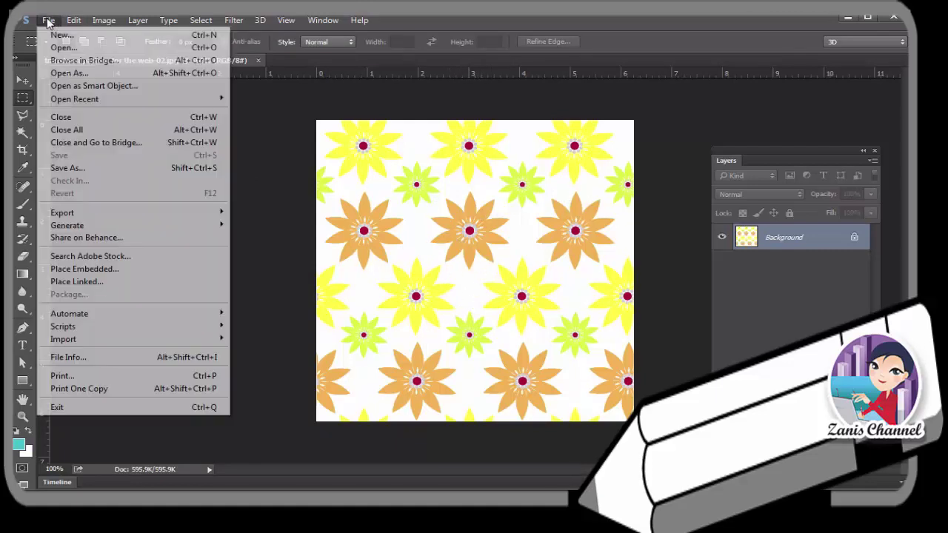
click(62, 36)
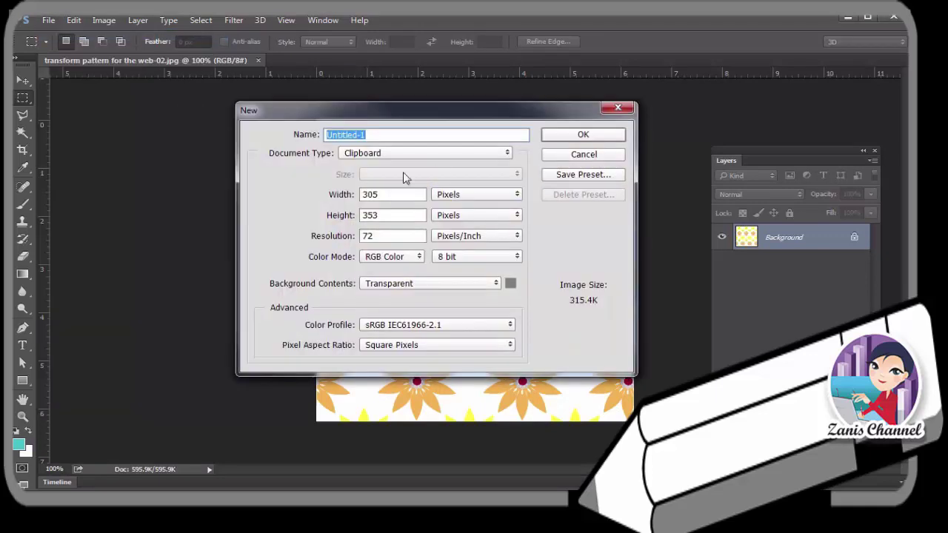
text(12)
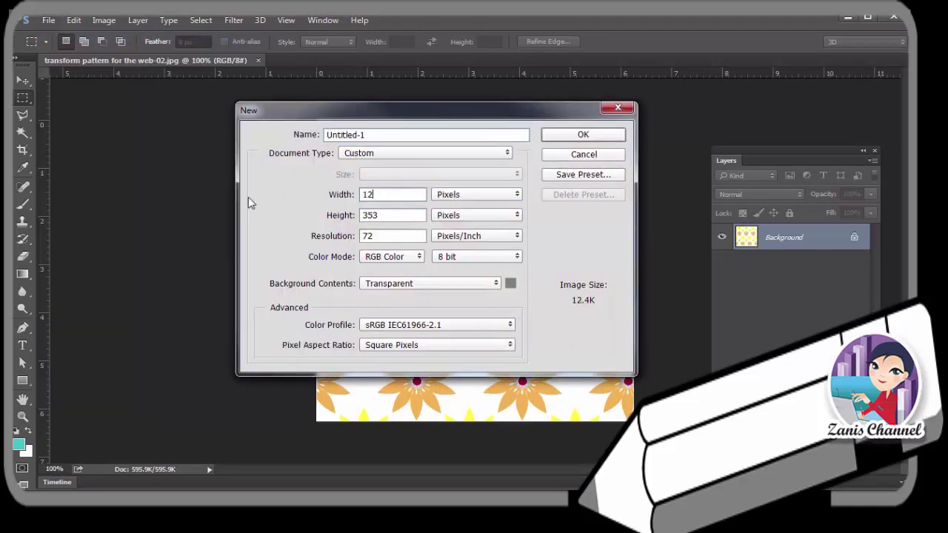
text(00)
double_click(386, 215)
text(600)
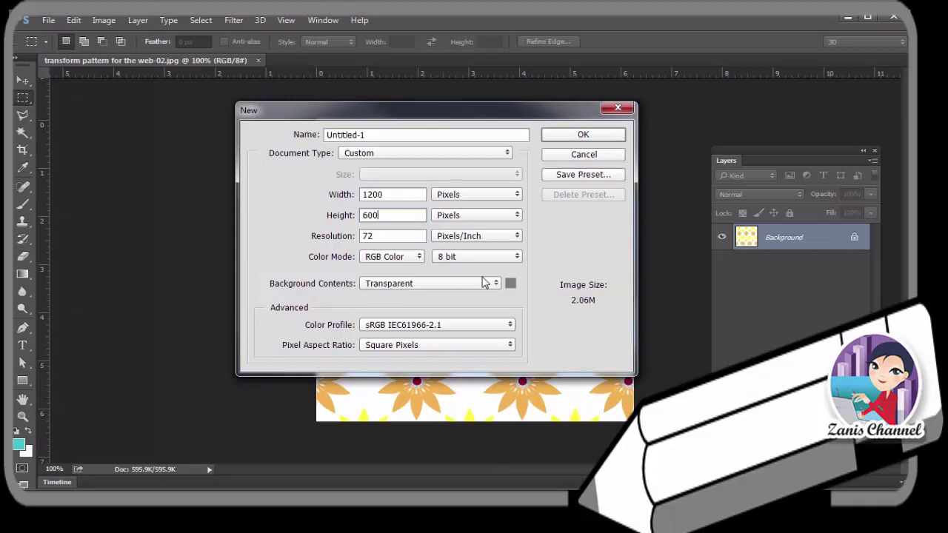
click(583, 135)
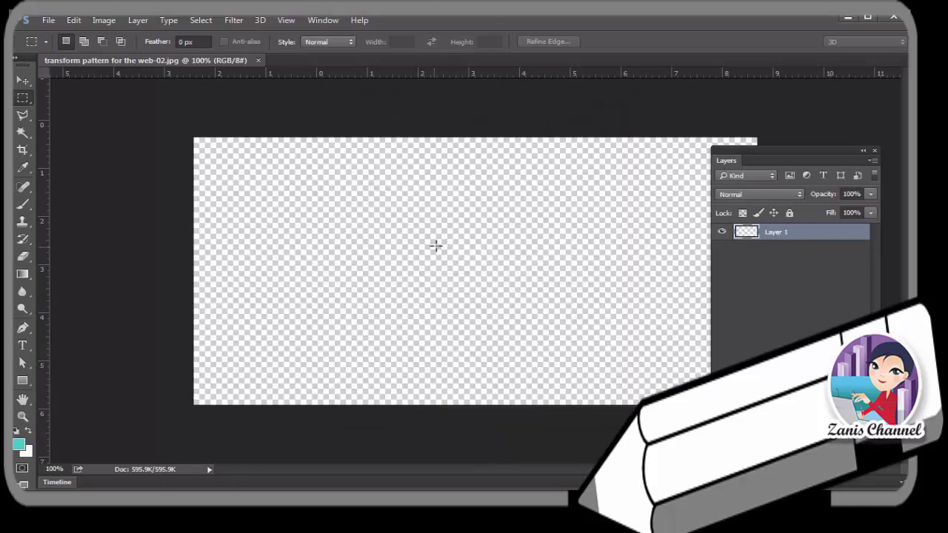
key(ctrl+Tab)
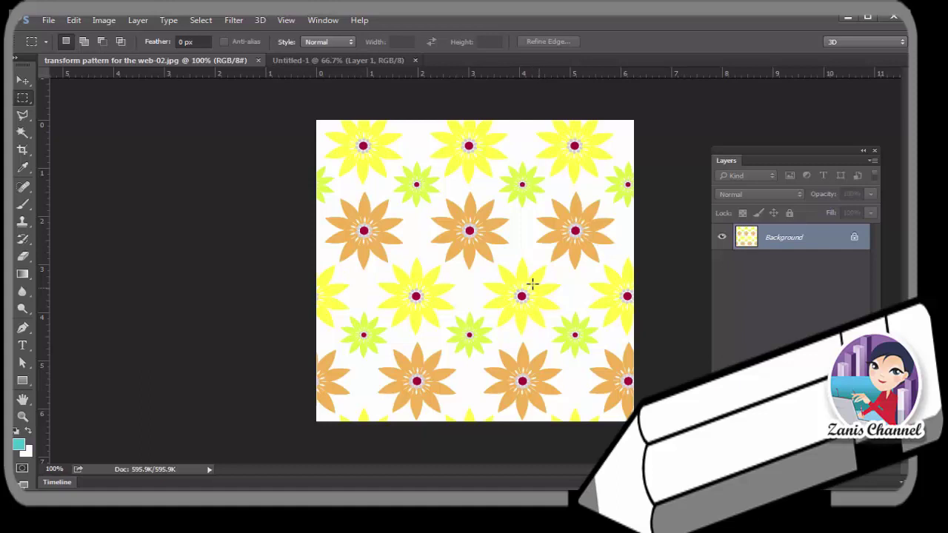
Define the flower JPEG as a Photoshop pattern named 'flower power'
click(73, 20)
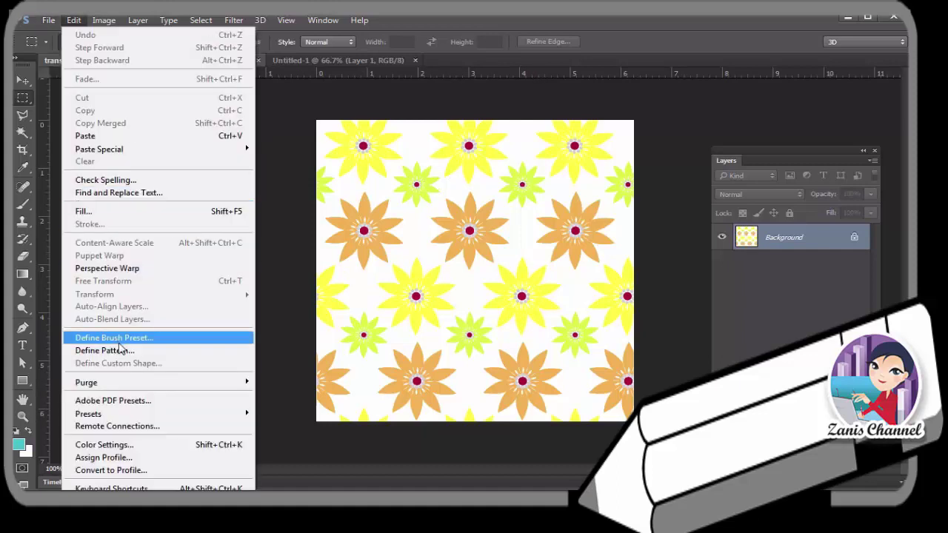
click(140, 354)
mouse_move(228, 212)
mouse_down()
mouse_move(198, 165)
mouse_move(207, 141)
mouse_up()
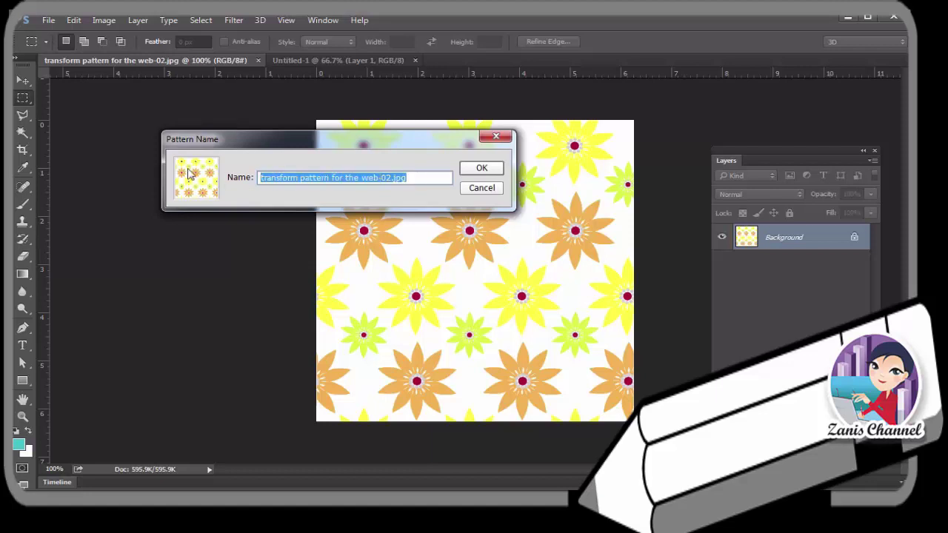
text(flower pow)
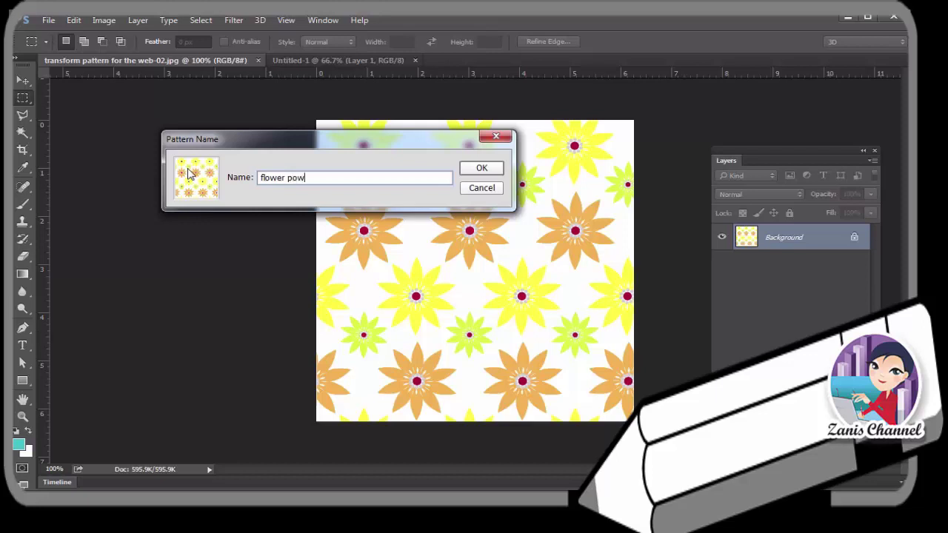
click(482, 168)
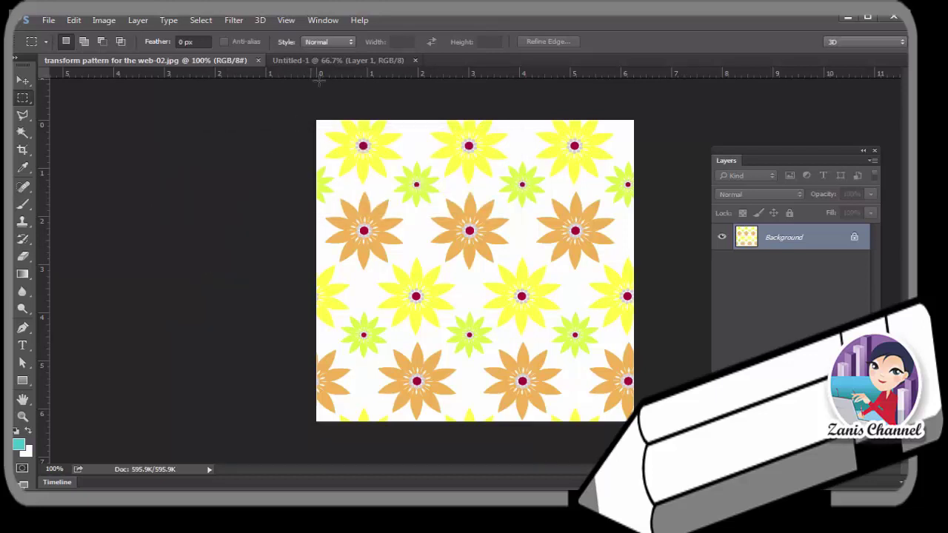
click(379, 67)
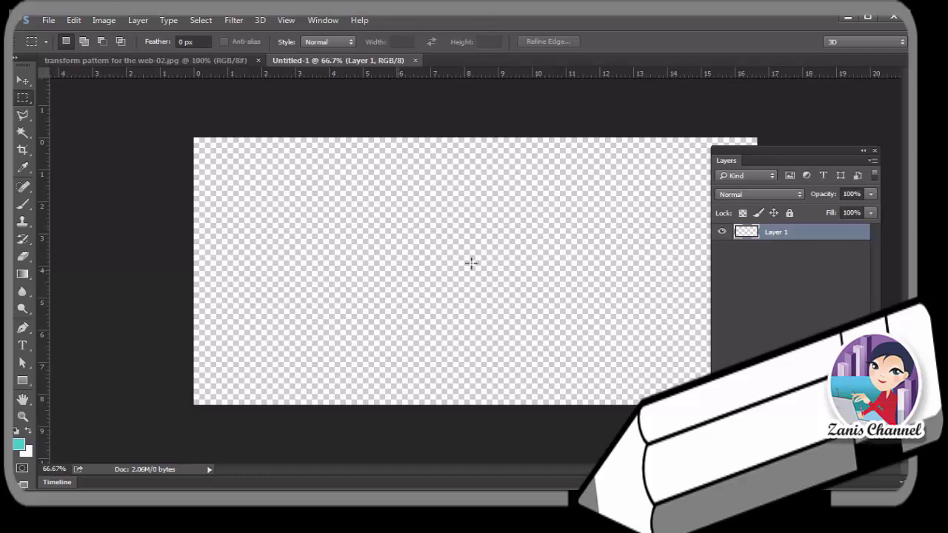
Fill Layer 1 with the flower power custom pattern via Edit > Fill, viewing it at 100%
click(72, 23)
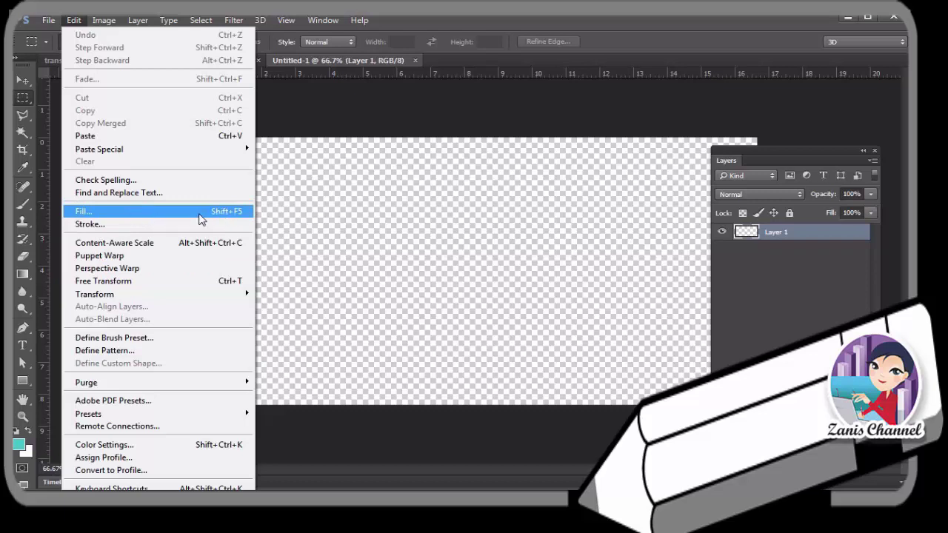
click(238, 212)
drag(500, 195, 213, 127)
click(300, 145)
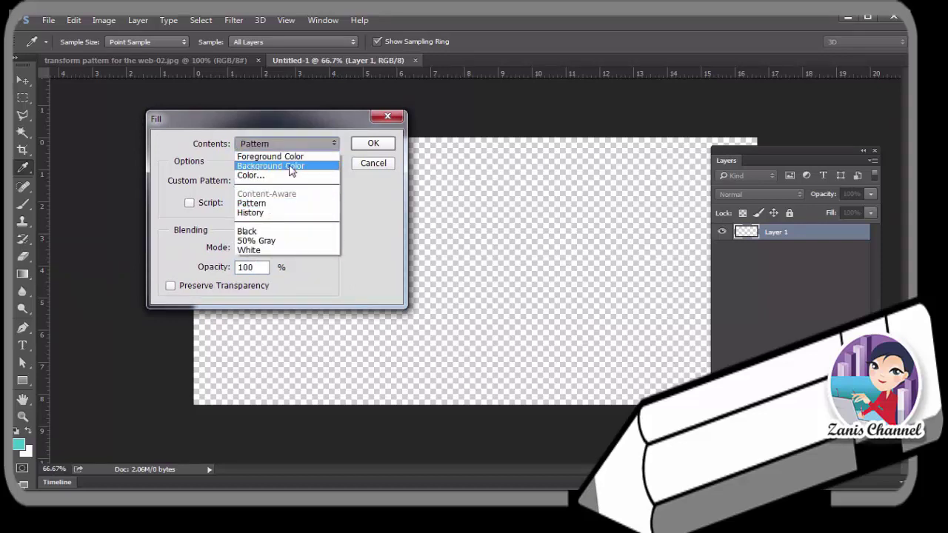
click(271, 204)
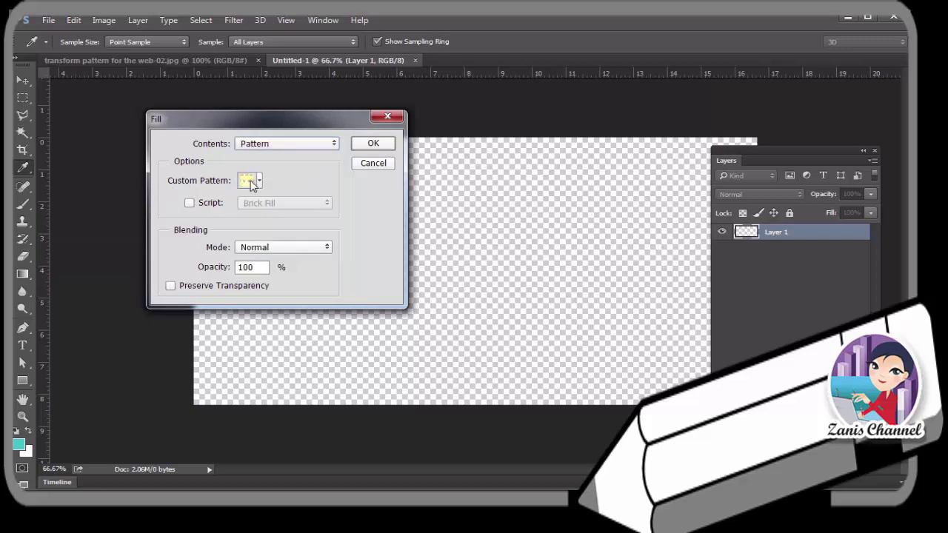
click(256, 182)
drag(303, 222, 304, 263)
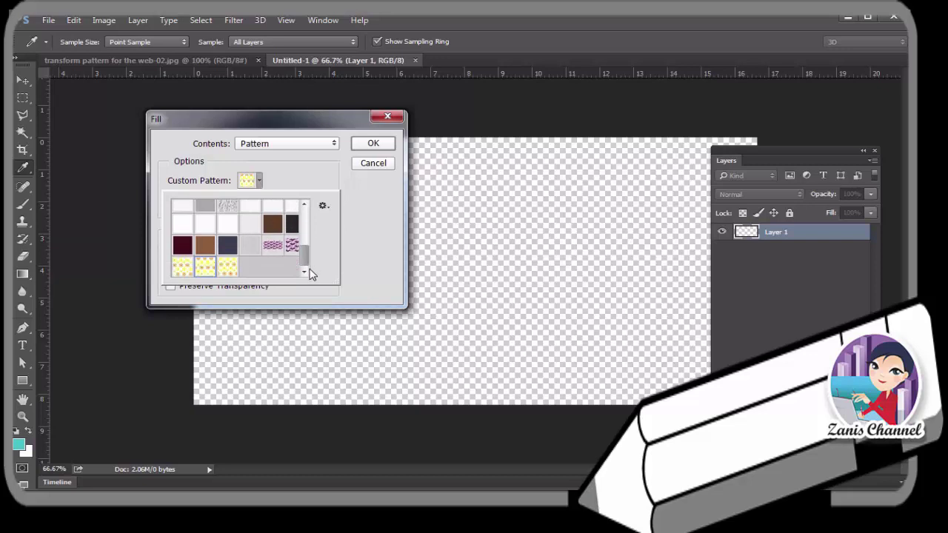
click(228, 269)
click(351, 196)
click(373, 143)
key(m)
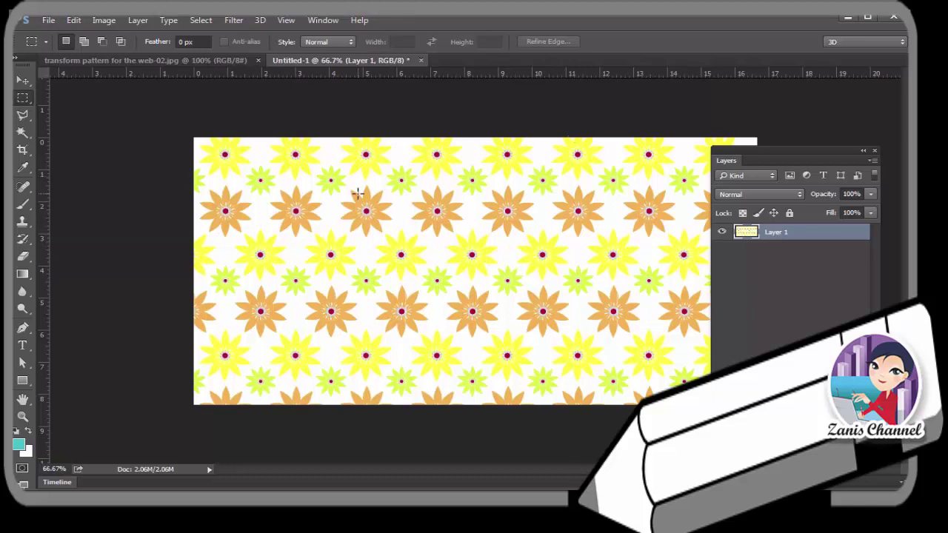
key(ctrl+1)
key(v)
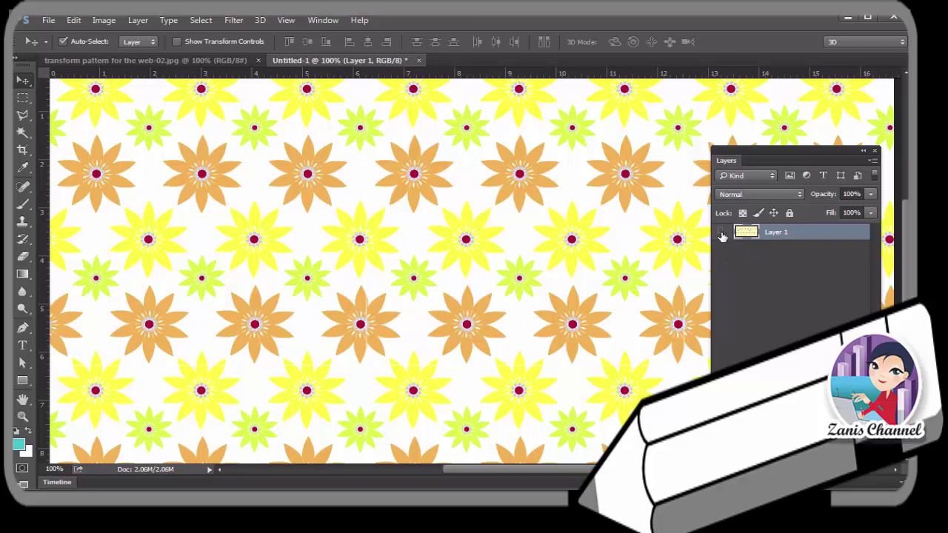
Hide Layer 1 and add a new Layer 2 filled with white
click(722, 234)
key(ctrl+shift+alt+n)
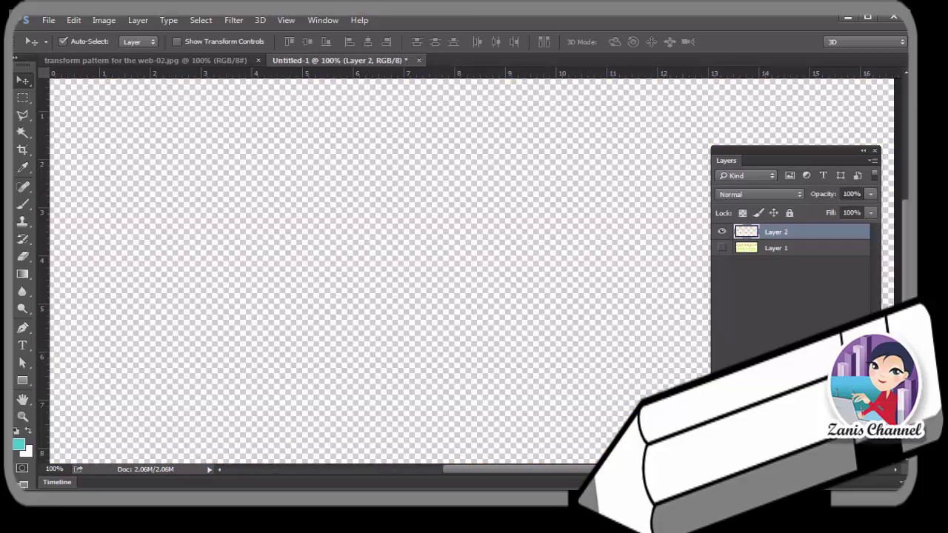
key(d)
key(alt+BackSpace)
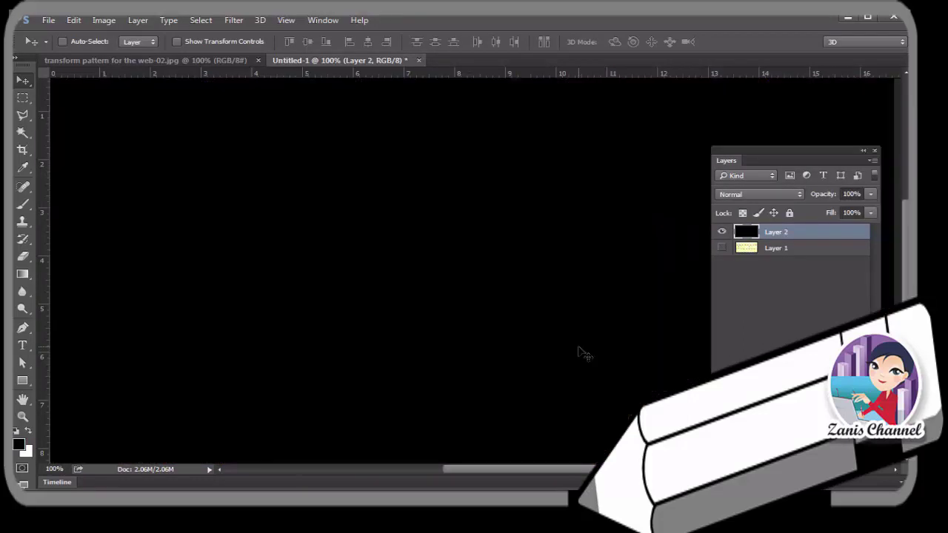
key(ctrl+BackSpace)
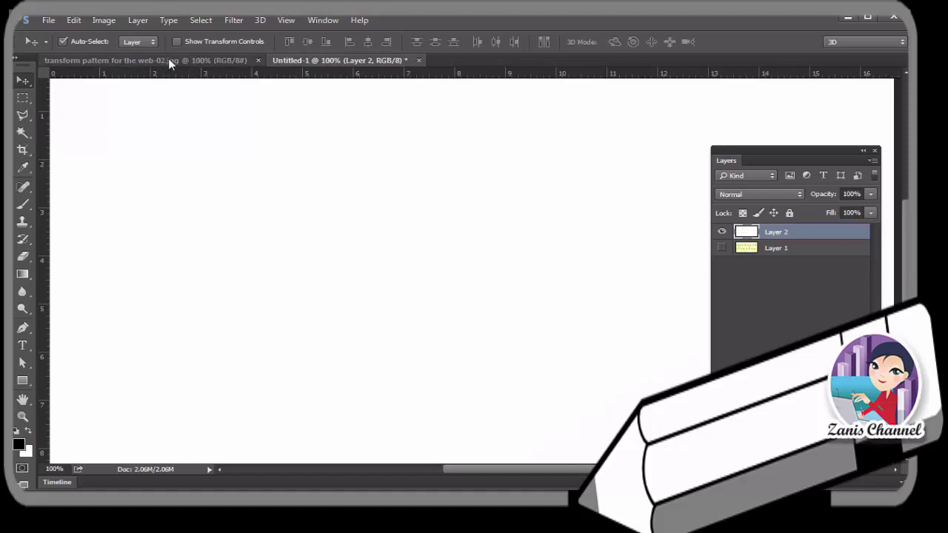
Glance at the flower JPEG, return to Untitled-1, and reposition the Layers panel
click(170, 61)
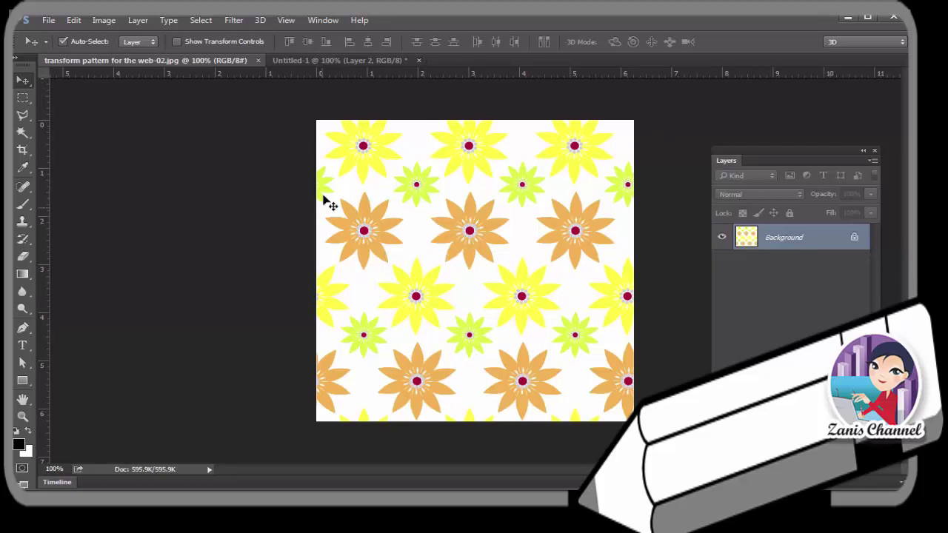
click(358, 59)
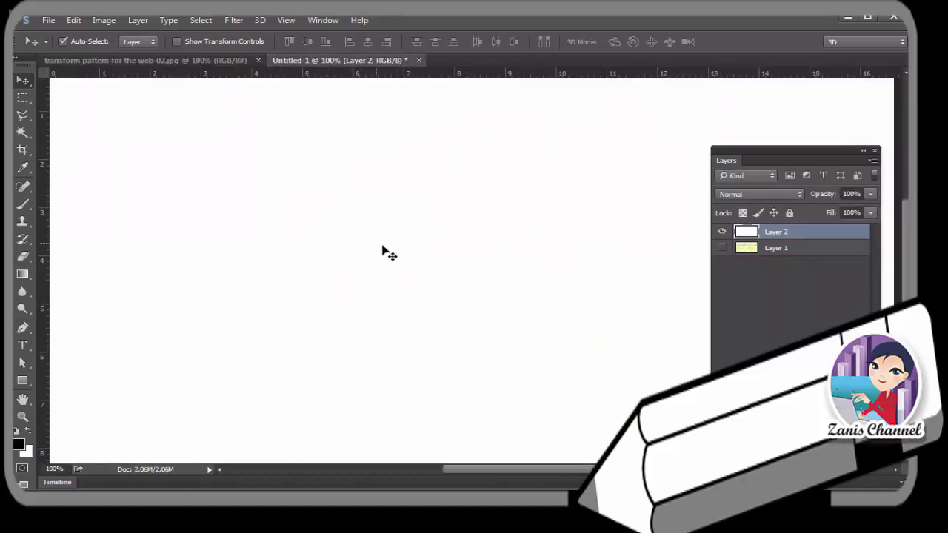
drag(788, 150, 718, 99)
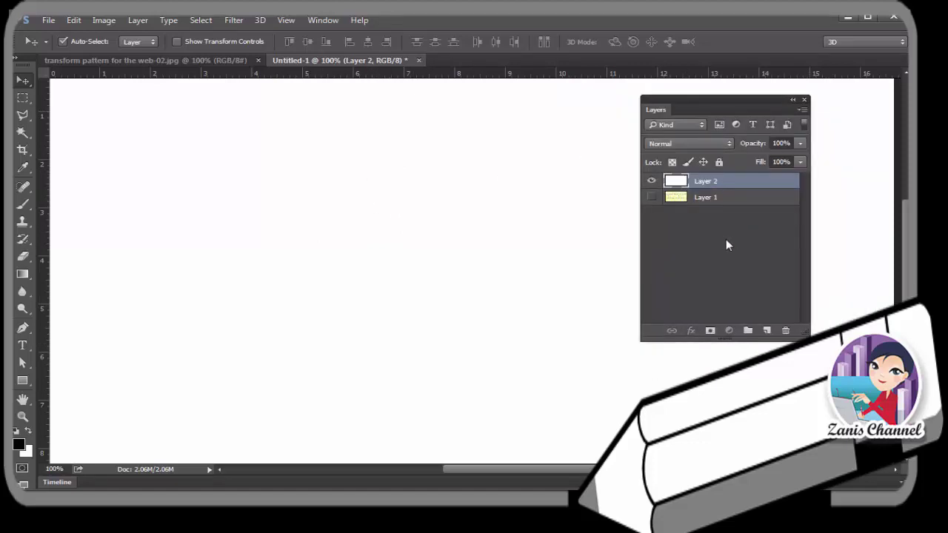
Give Layer 2 a Pattern Overlay using the yellow flower pattern at 35% scale
double_click(750, 184)
drag(104, 81, 85, 74)
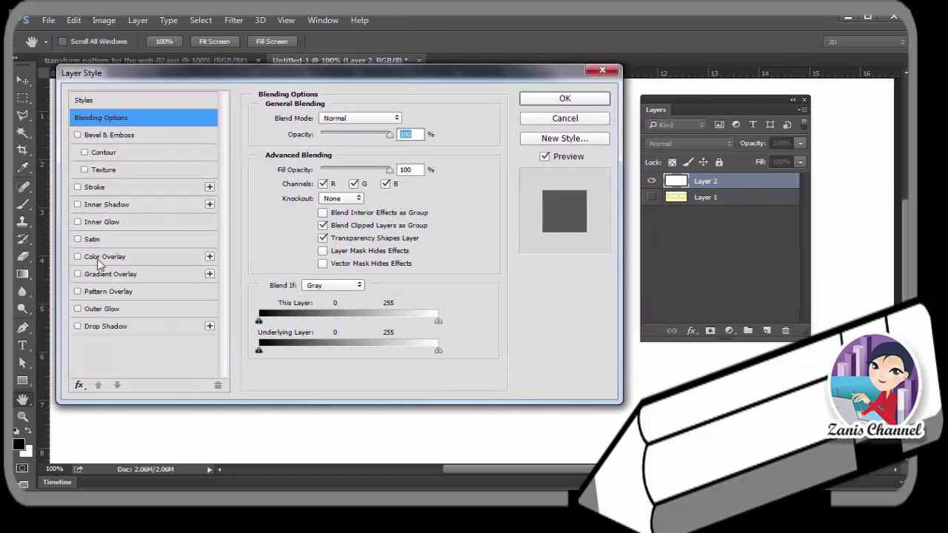
click(104, 291)
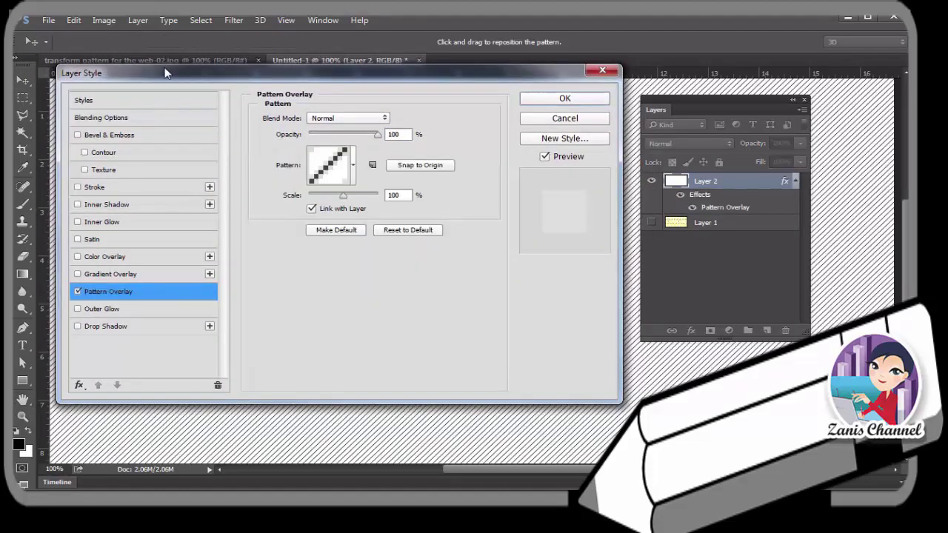
drag(163, 73, 241, 116)
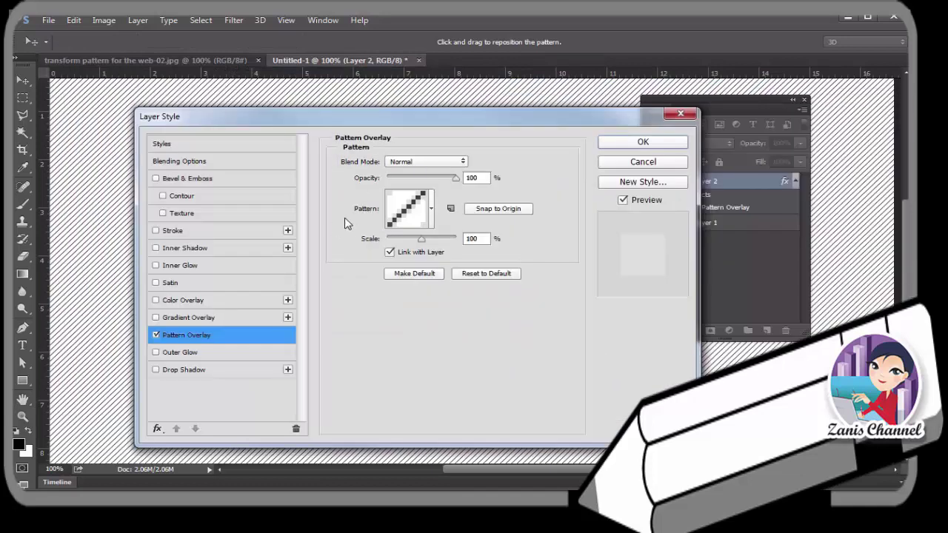
click(432, 210)
mouse_move(464, 302)
mouse_down()
mouse_move(463, 258)
mouse_move(469, 315)
mouse_up()
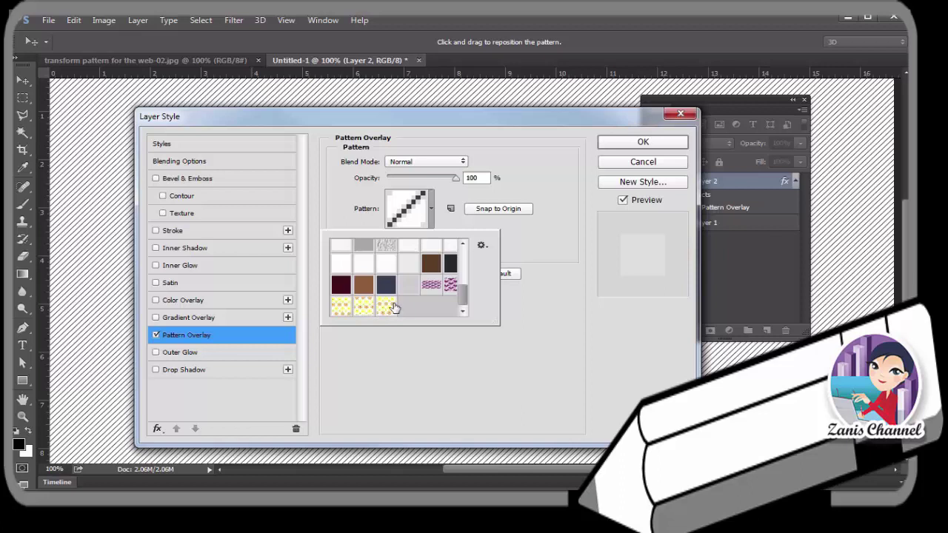
click(385, 308)
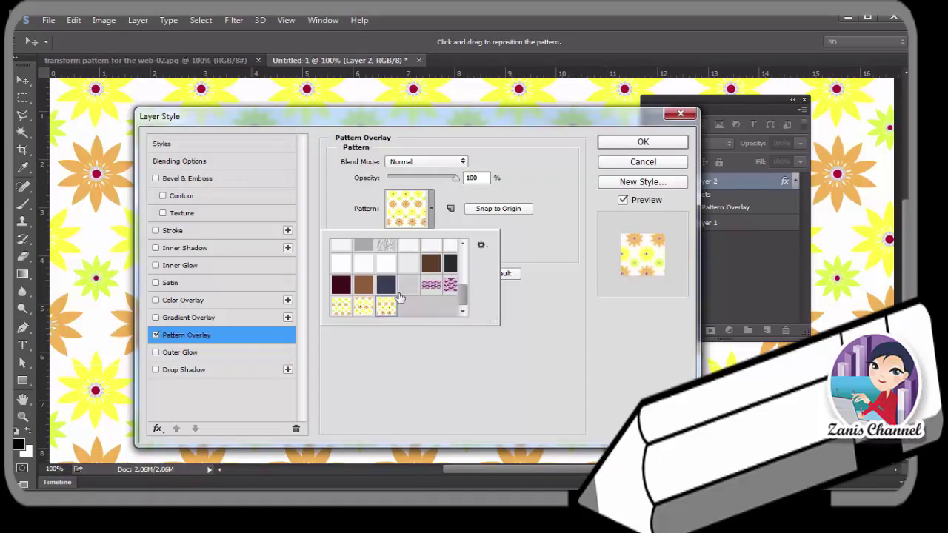
click(548, 236)
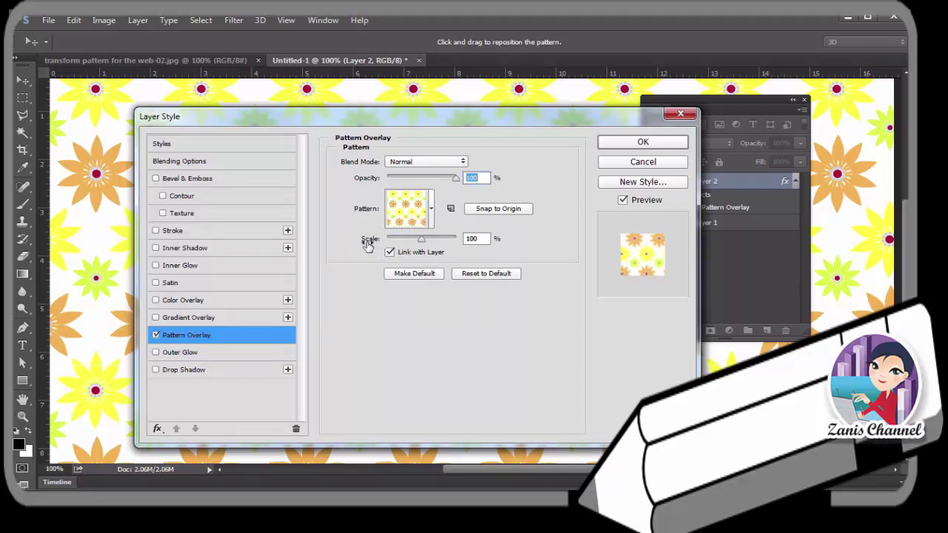
drag(421, 243, 401, 245)
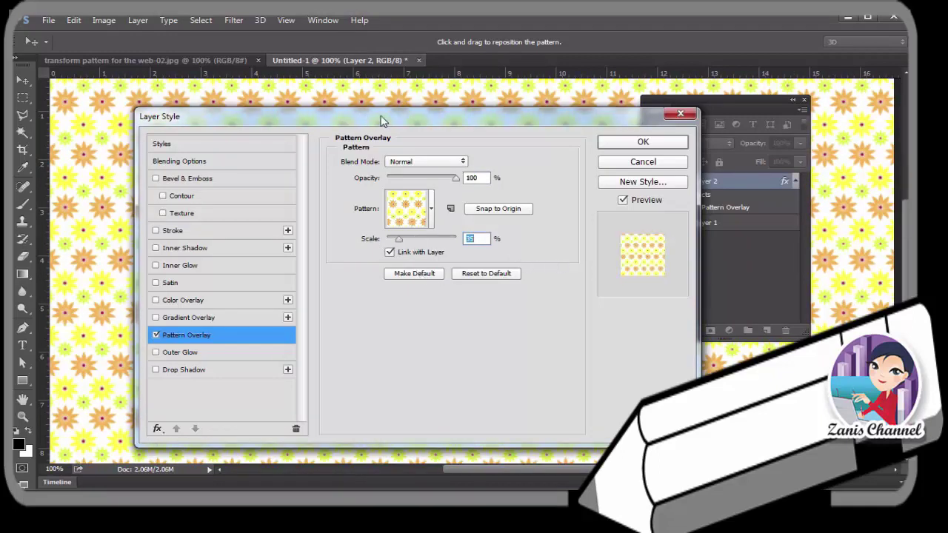
drag(374, 119, 388, 116)
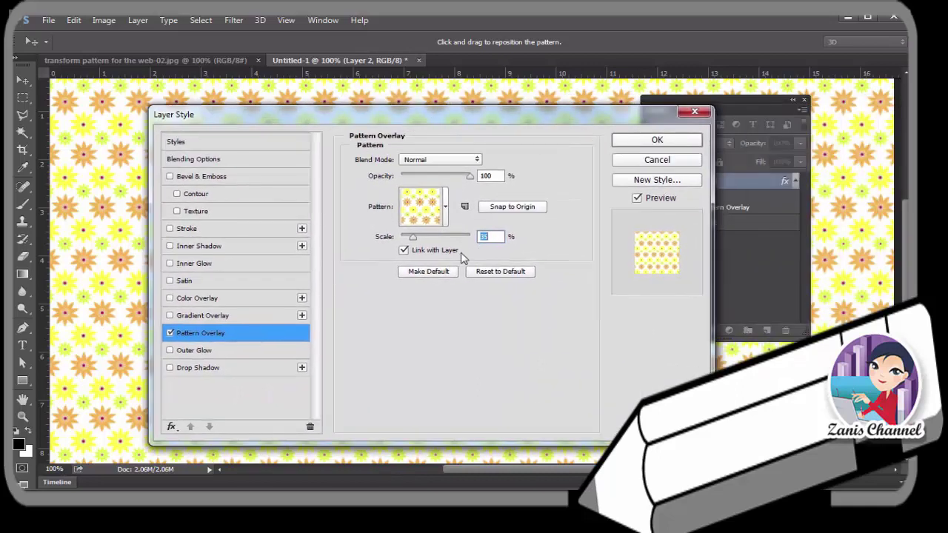
key(Return)
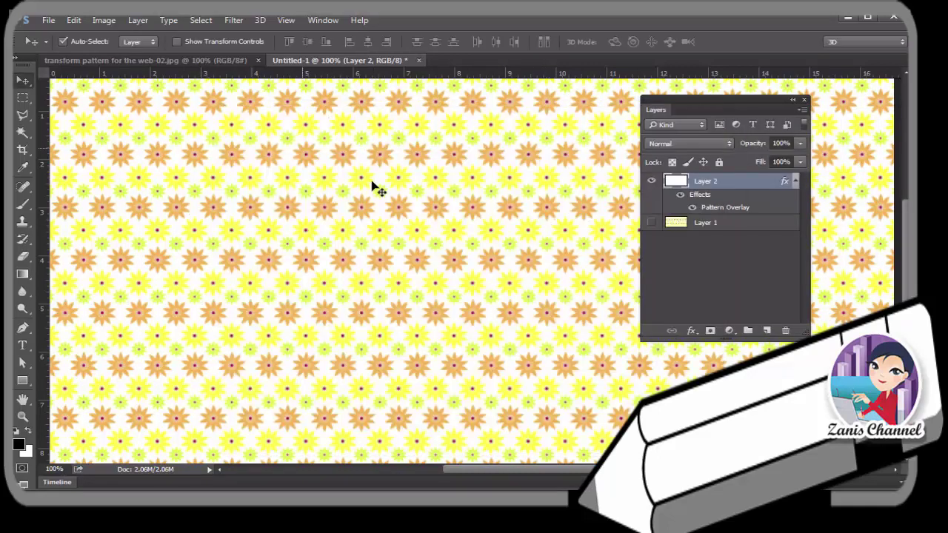
Toggle Layer 2 and Layer 1 visibility to compare the plain fill with the overlay
click(651, 182)
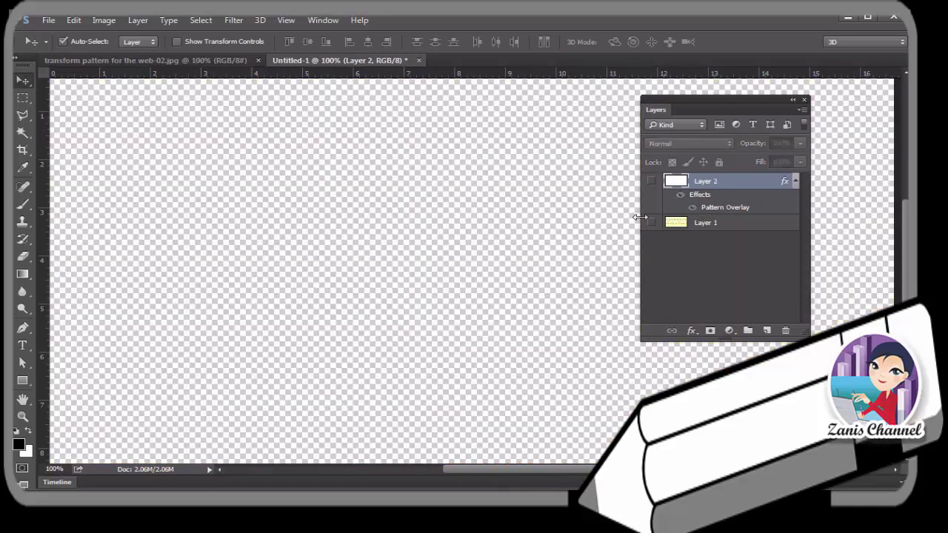
click(651, 224)
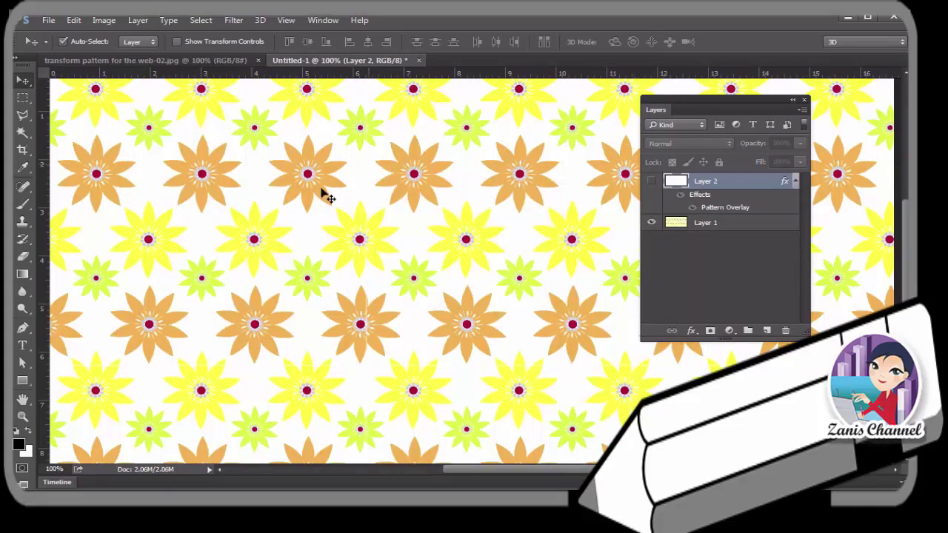
click(651, 180)
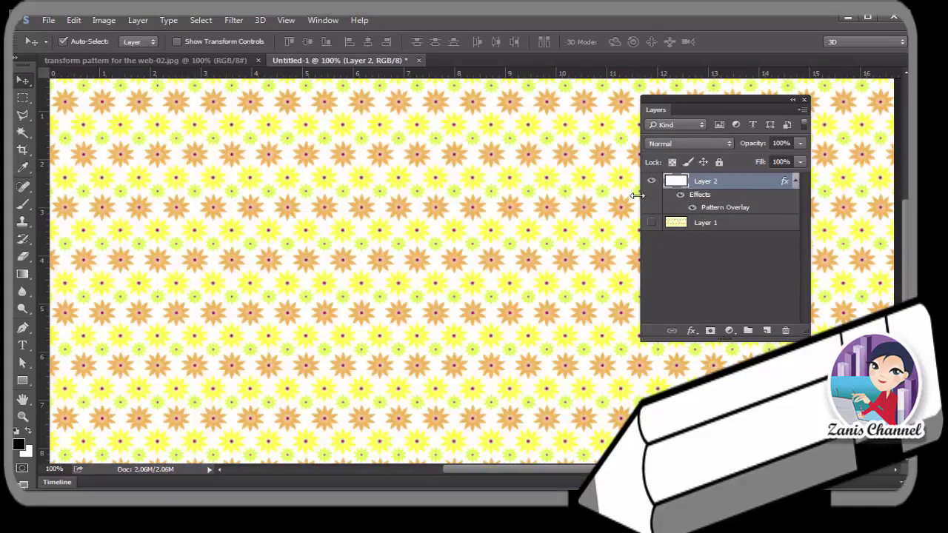
Change Layer 2's flower Pattern Overlay scale to 70%
double_click(740, 208)
drag(408, 238, 438, 240)
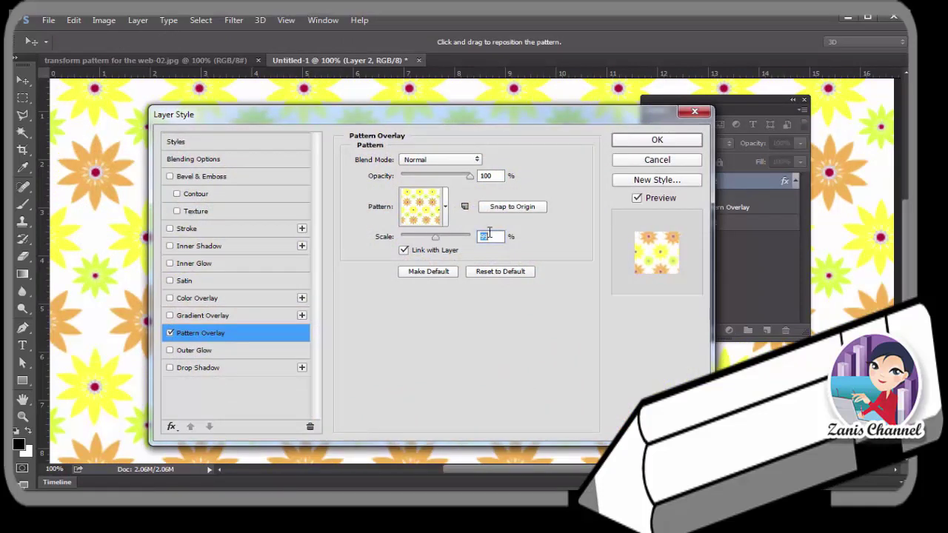
text(70)
key(Return)
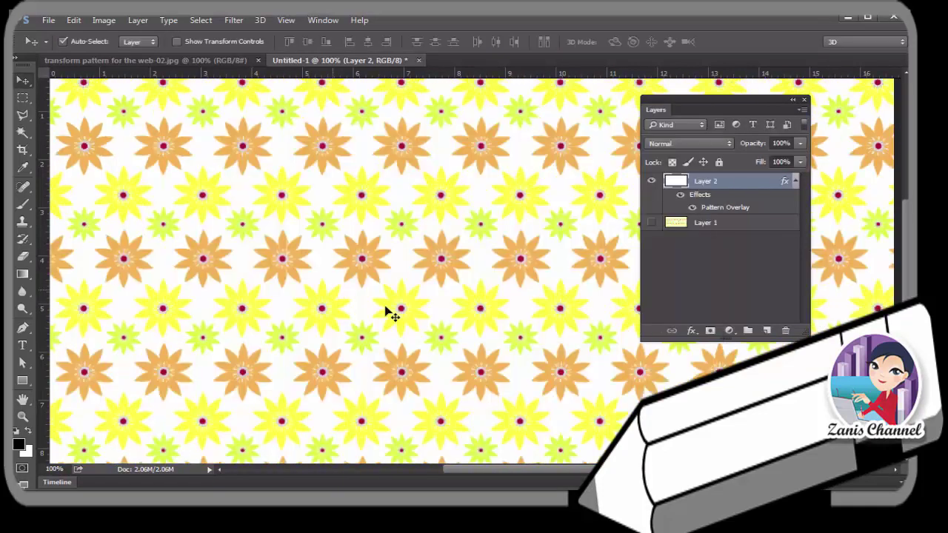